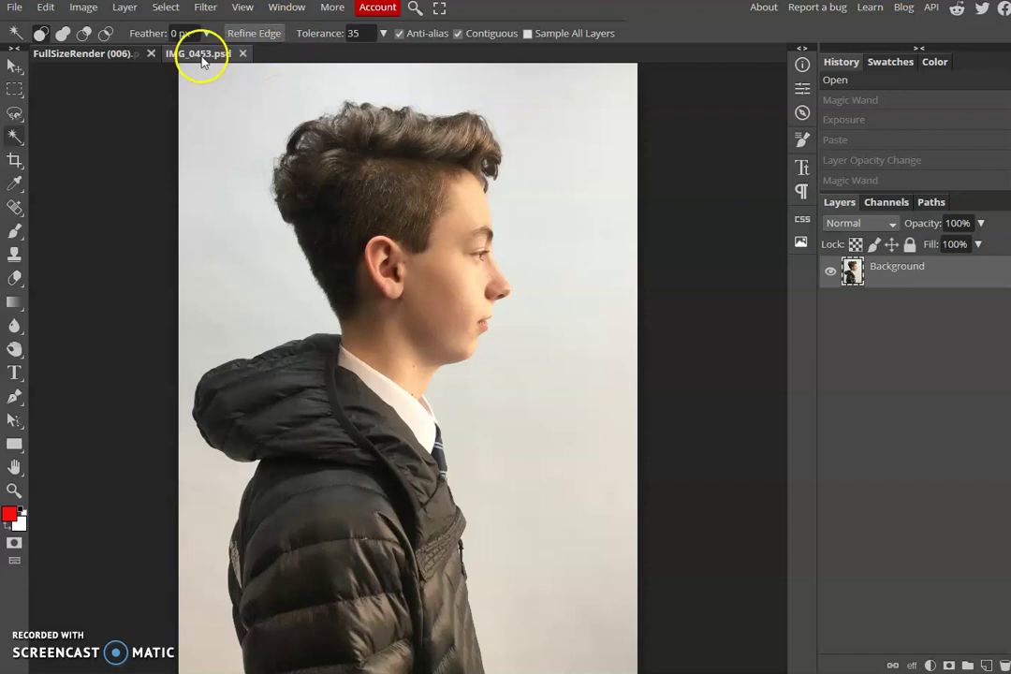
# Compare the glasses portrait with IMG_0453.psd, ending on the boy's profile document
pyautogui.click(103, 56)
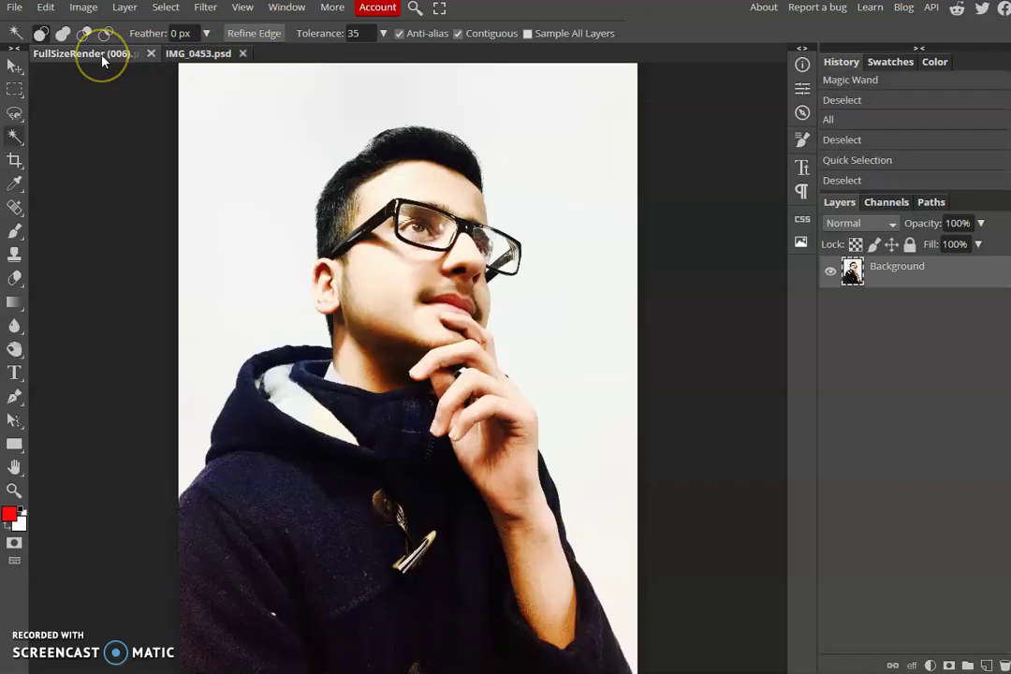
pyautogui.click(193, 58)
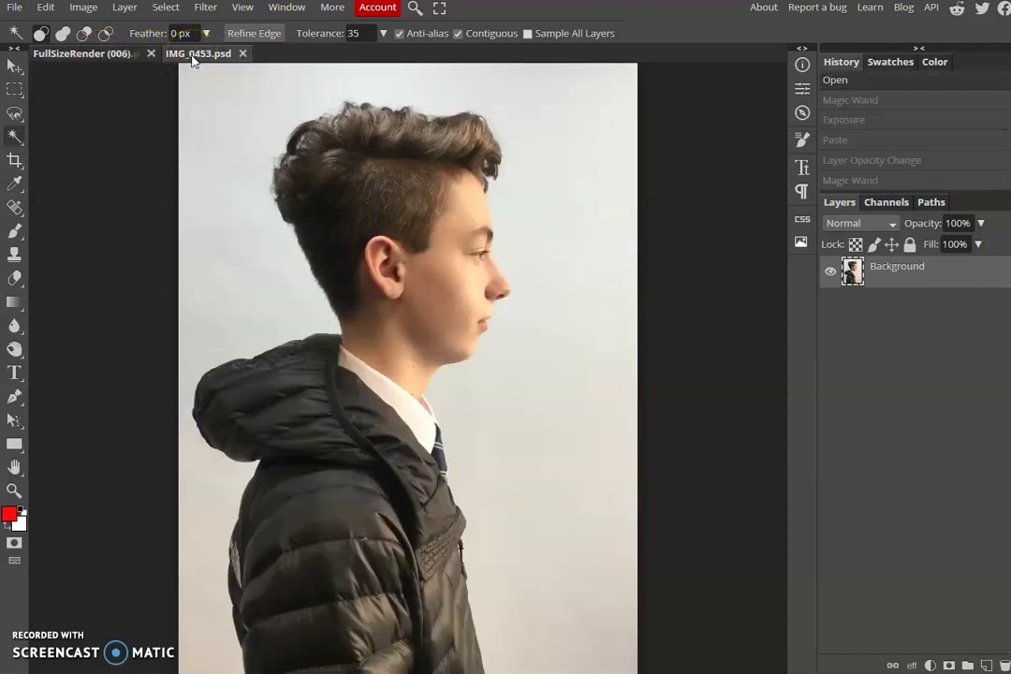
pyautogui.click(117, 55)
pyautogui.click(181, 56)
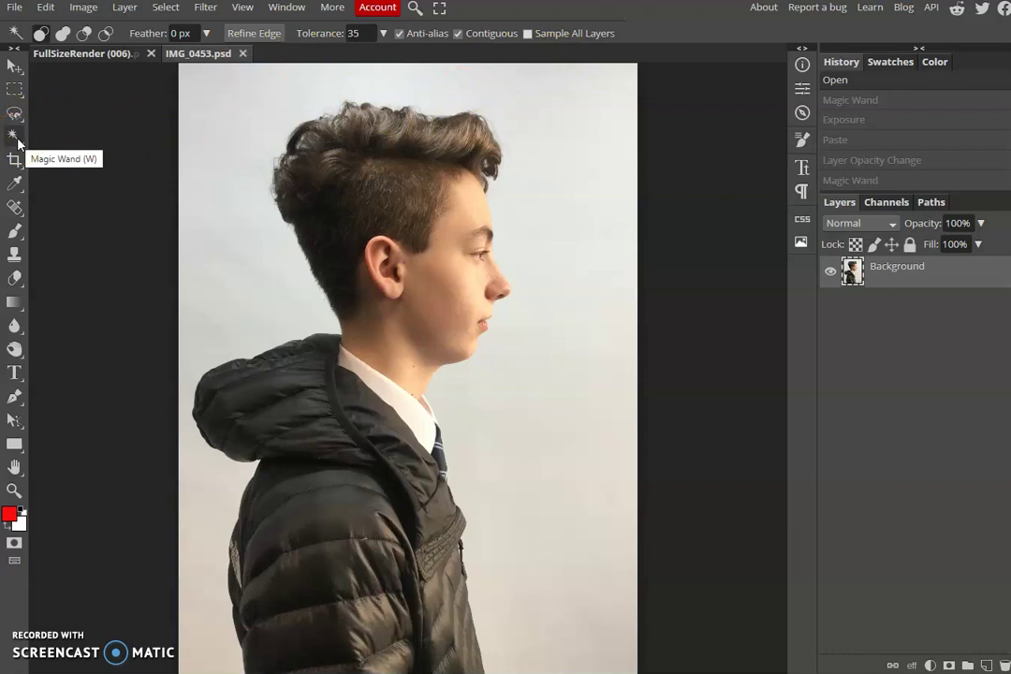
# Magic Wand-select the pale background and apply Exposure -6.4 to darken it nearly to black
pyautogui.click(198, 96)
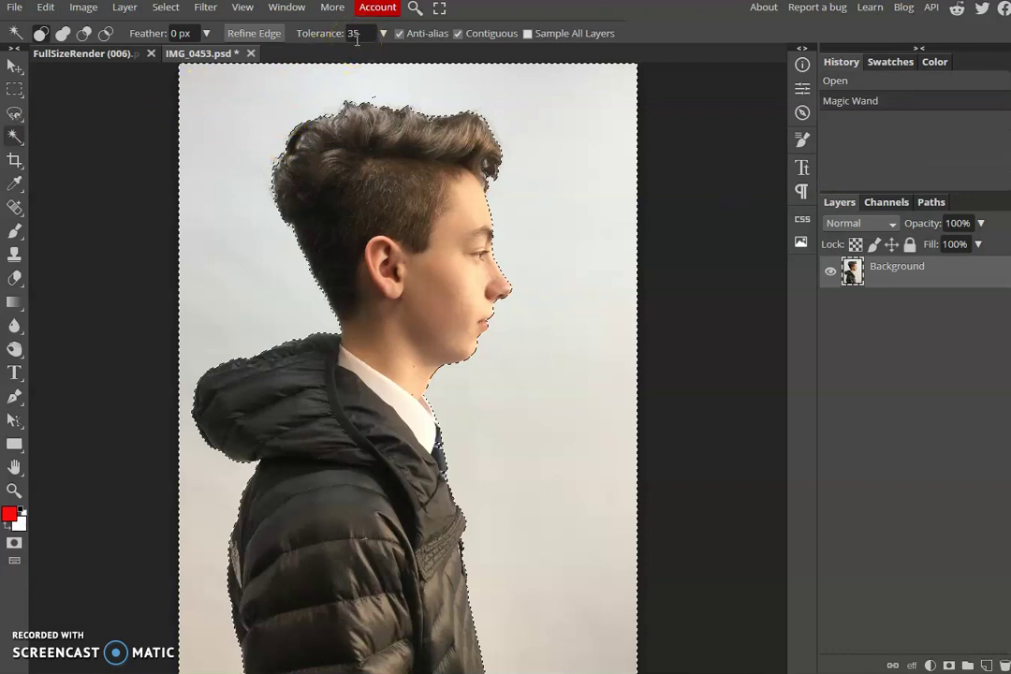
pyautogui.click(355, 41)
pyautogui.click(81, 11)
pyautogui.moveTo(110, 40)
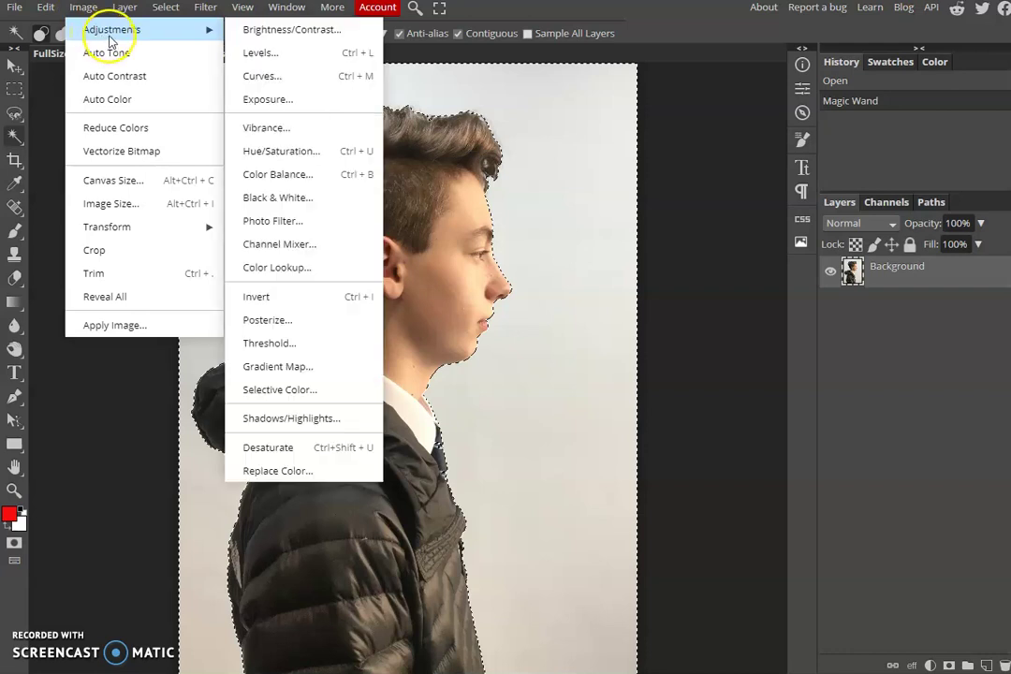
pyautogui.click(297, 101)
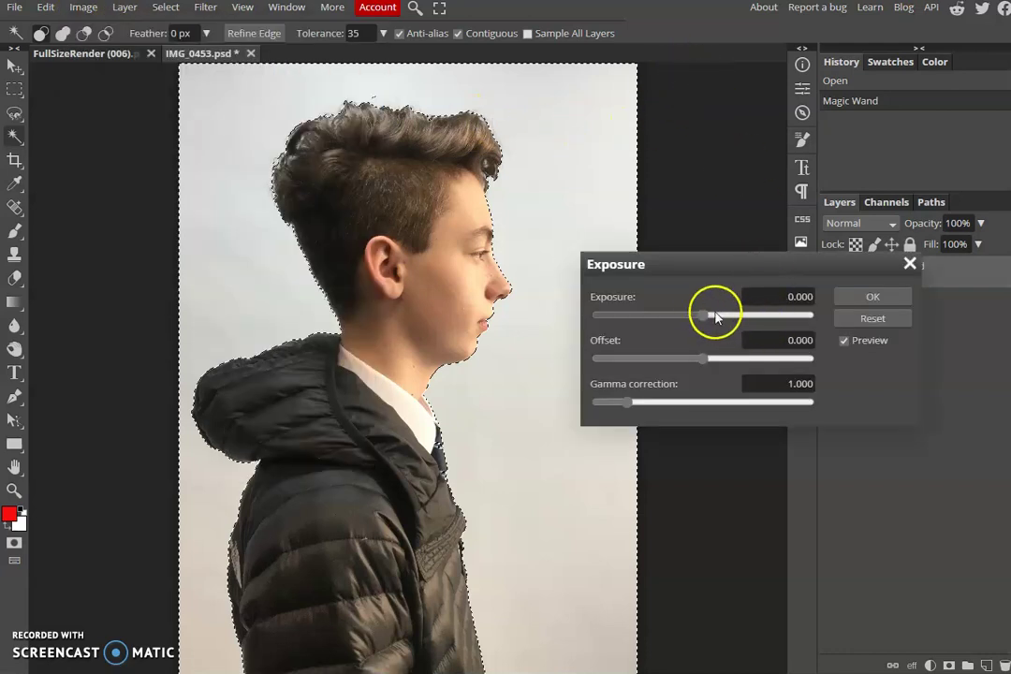
pyautogui.moveTo(712, 316); pyautogui.dragTo(670, 319)
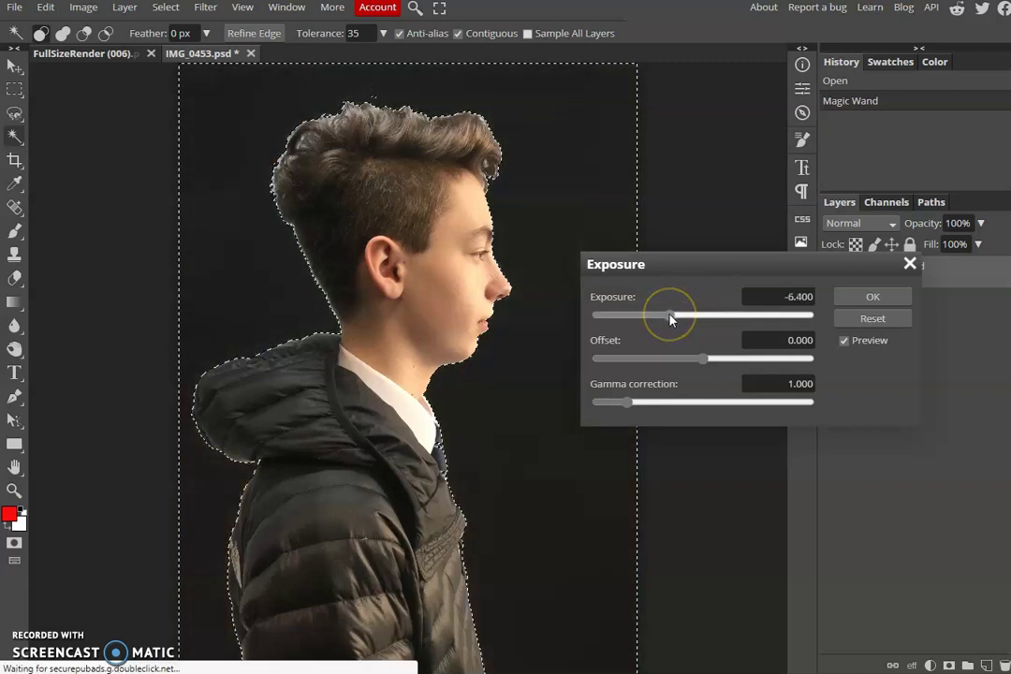
pyautogui.click(883, 301)
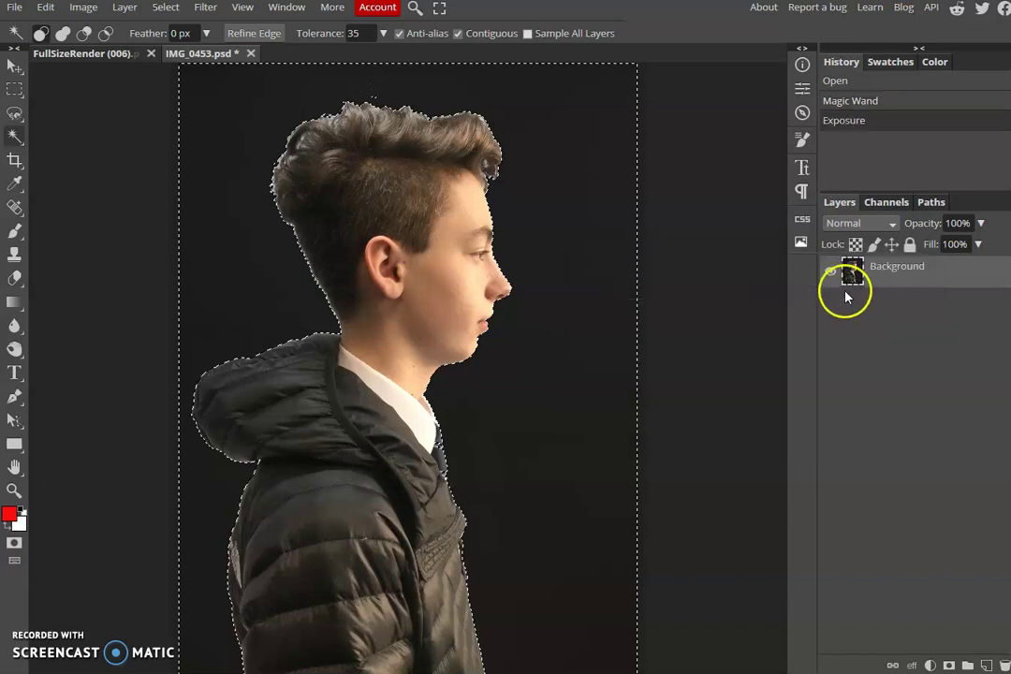
# On the glasses portrait, select the white background with Magic Wand tolerance 15
pyautogui.click(111, 57)
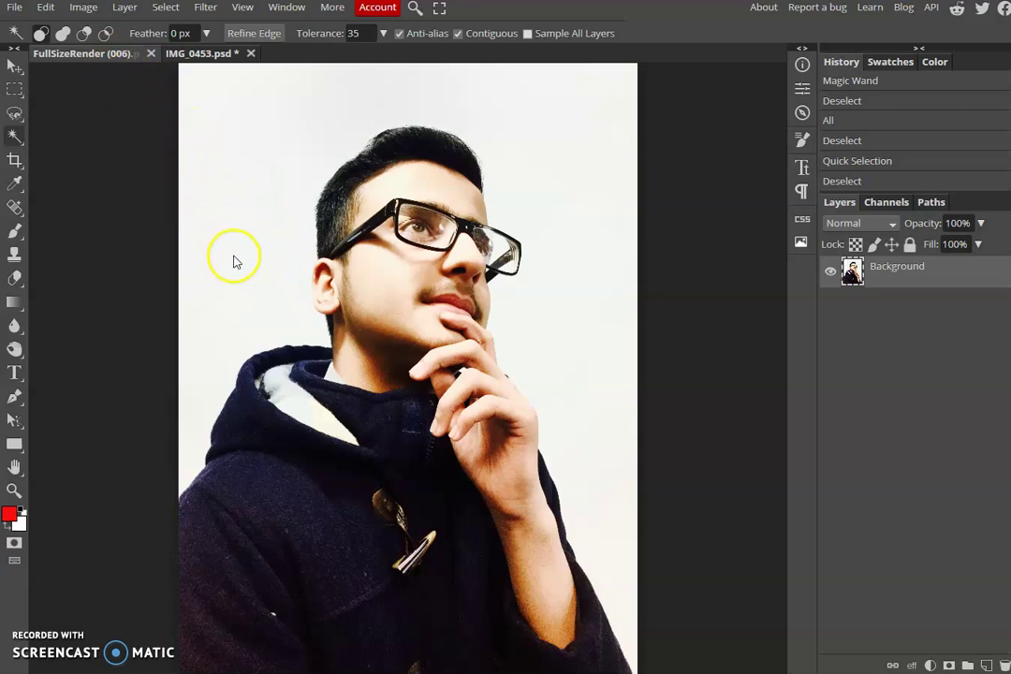
pyautogui.click(365, 36)
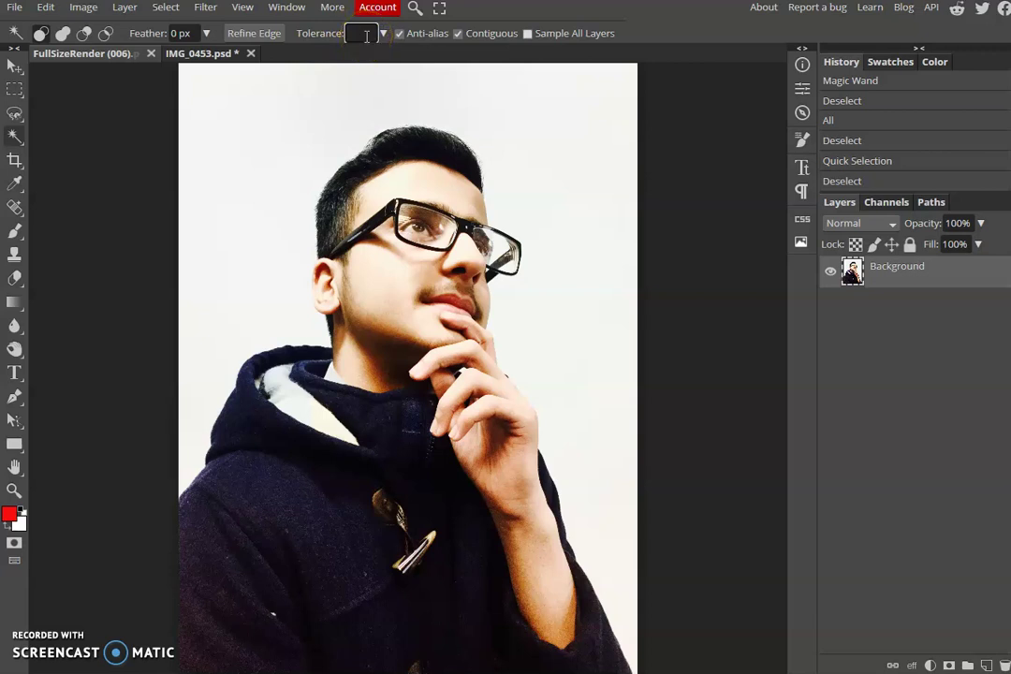
pyautogui.write('15')
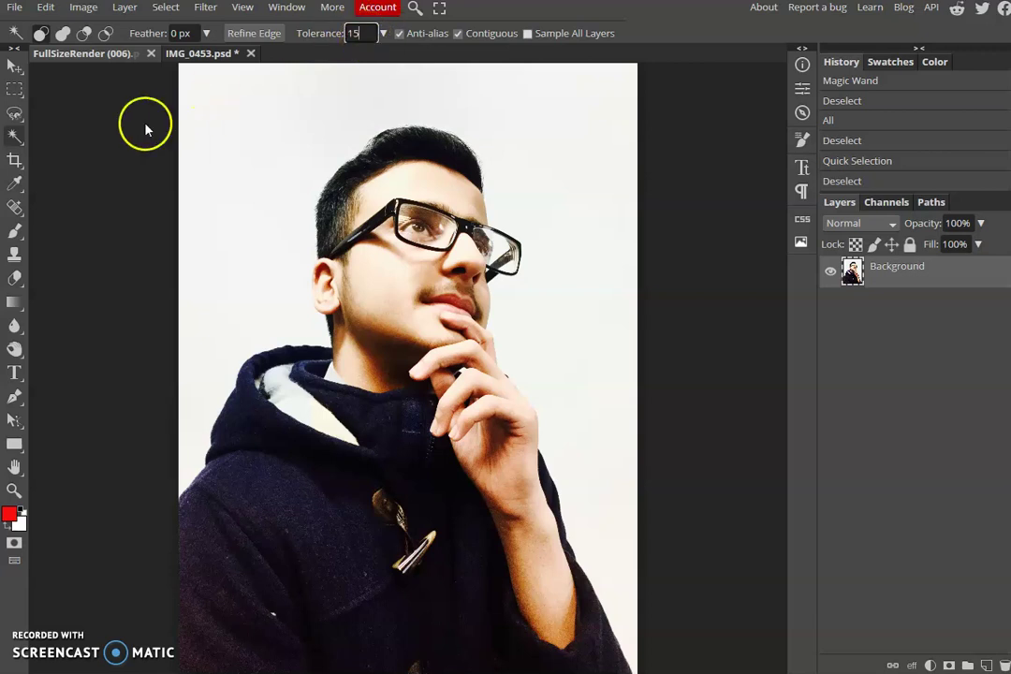
pyautogui.press('Return')
pyautogui.click(213, 104)
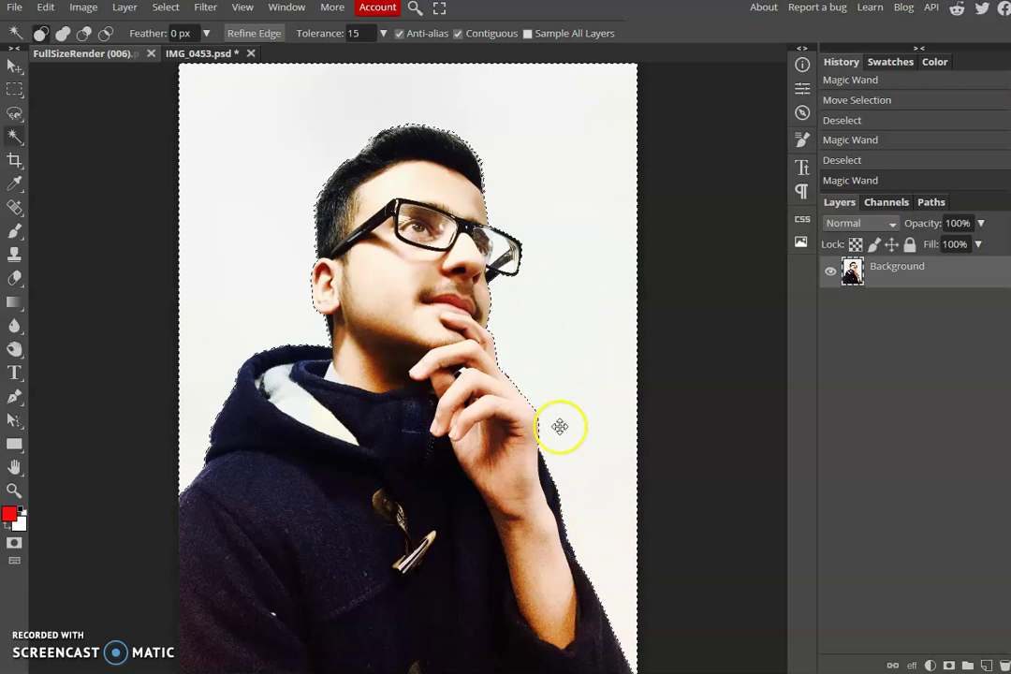
# Clear the selected white background to transparency with Edit > Clear
pyautogui.click(46, 9)
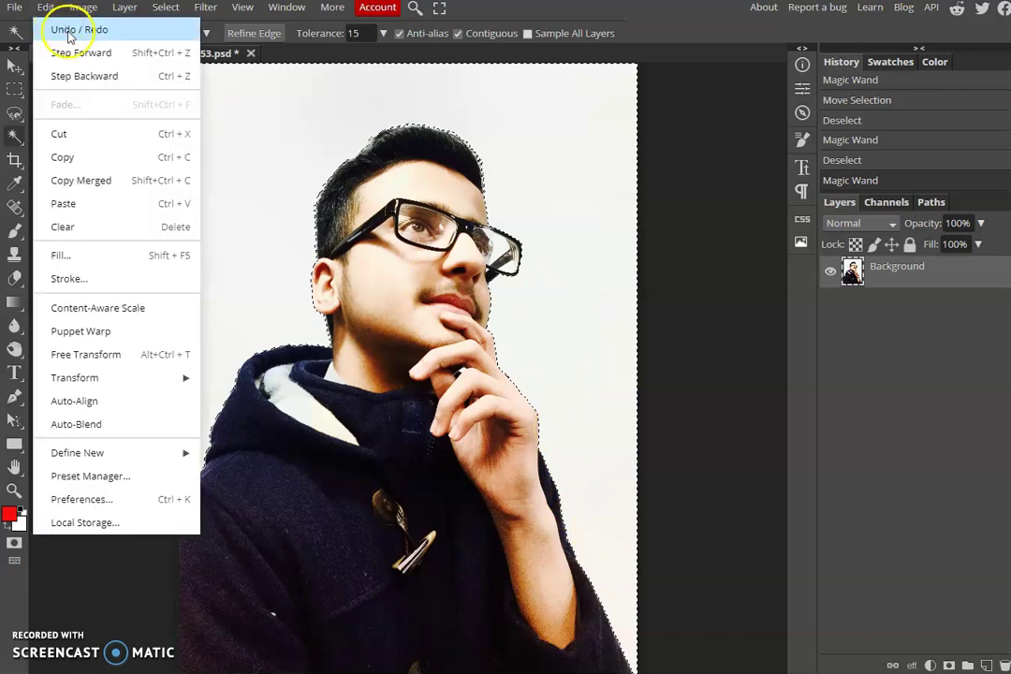
pyautogui.click(85, 136)
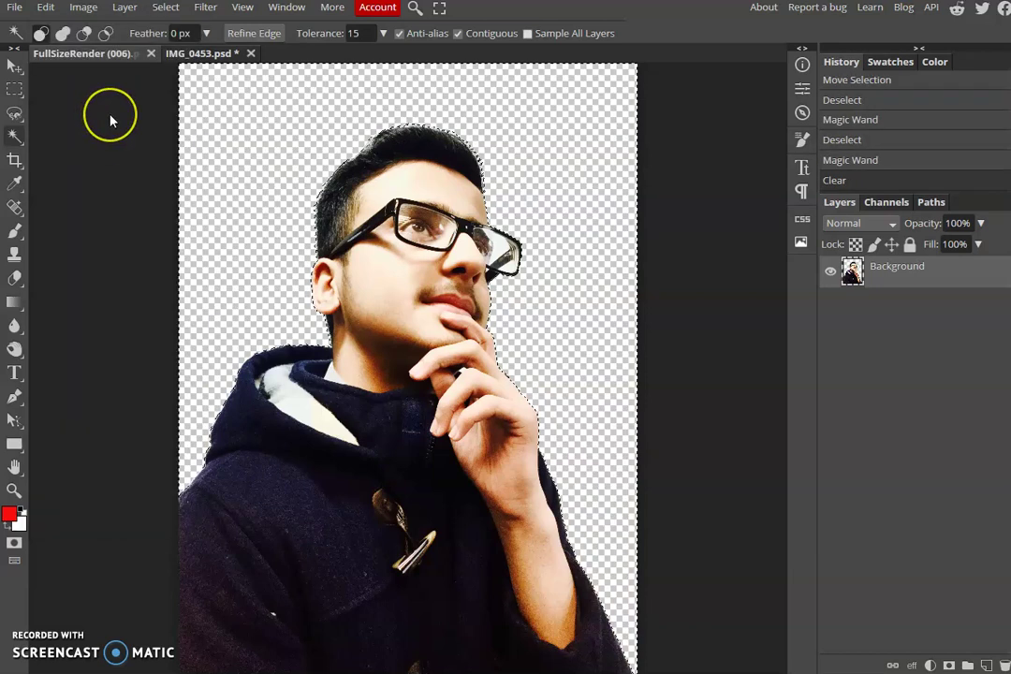
pyautogui.click(111, 70)
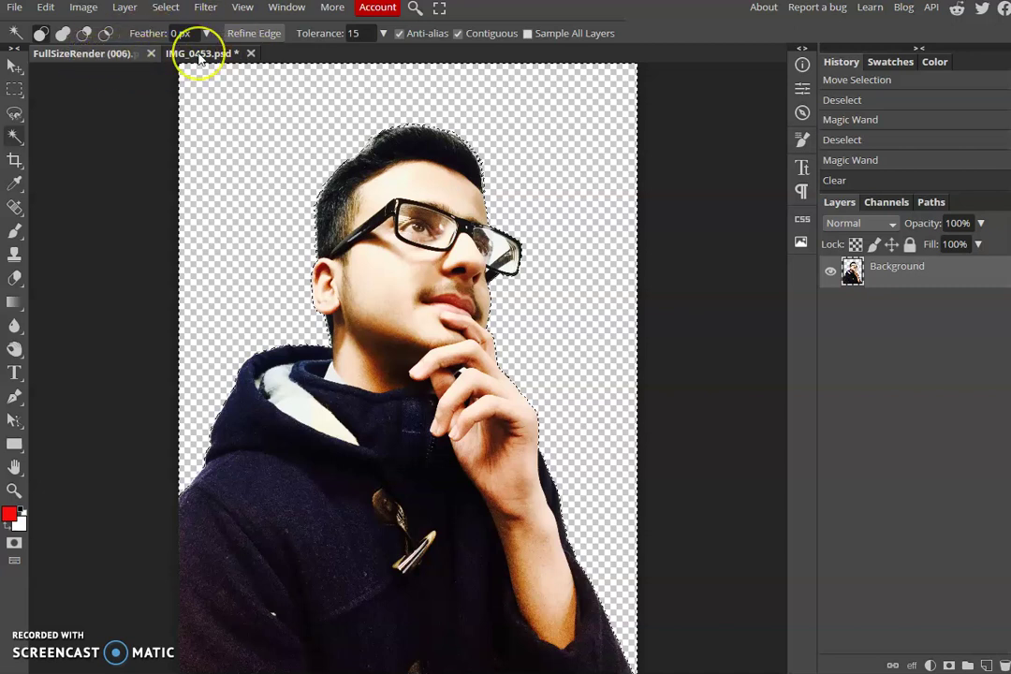
# On the boy's portrait, invert the selection so it covers the boy
pyautogui.click(199, 56)
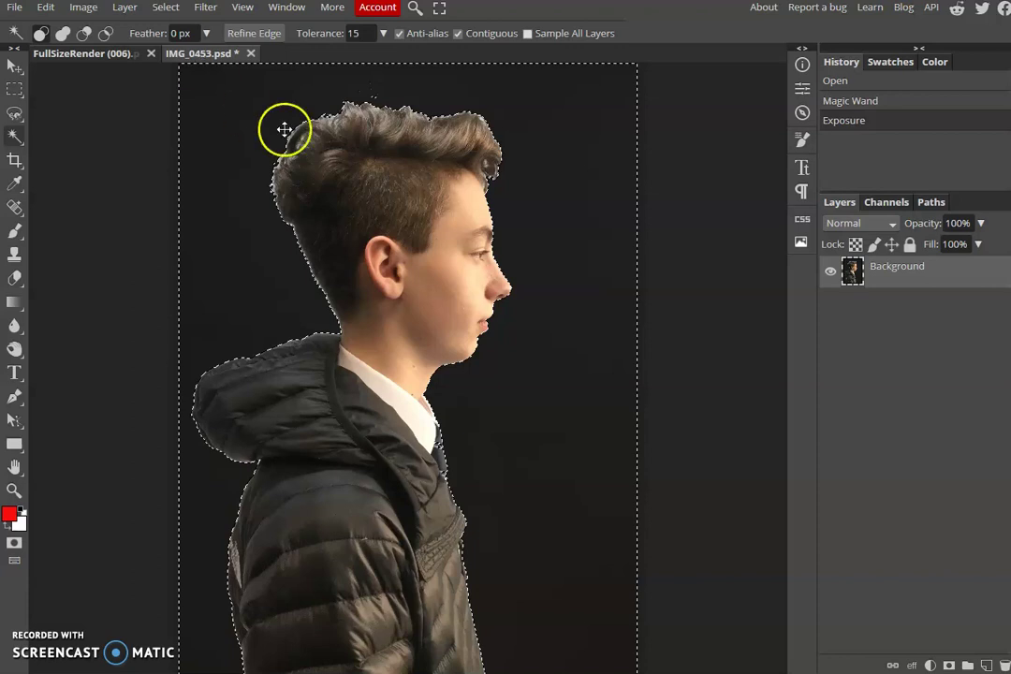
pyautogui.click(166, 8)
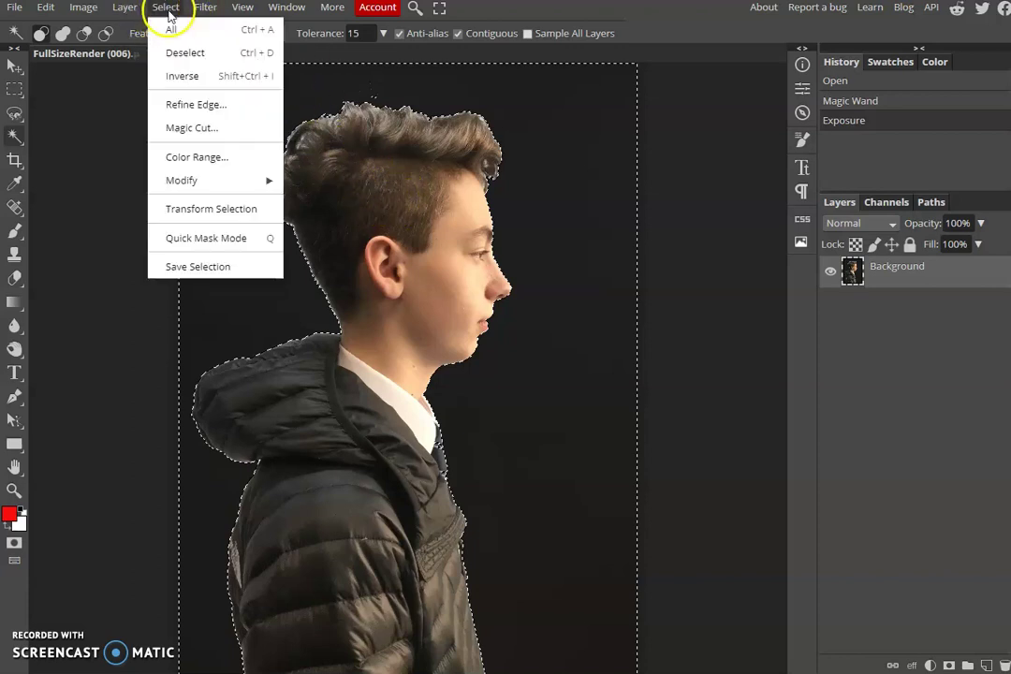
pyautogui.click(183, 77)
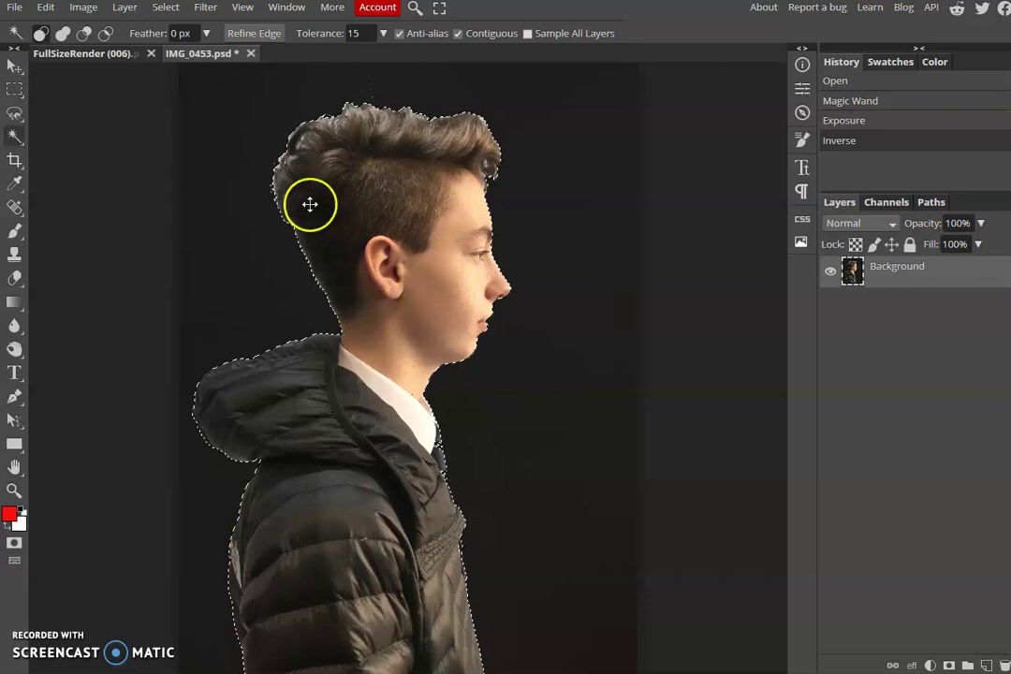
# Apply a Black & White adjustment colorized with blue 161ece to the boy
pyautogui.click(82, 14)
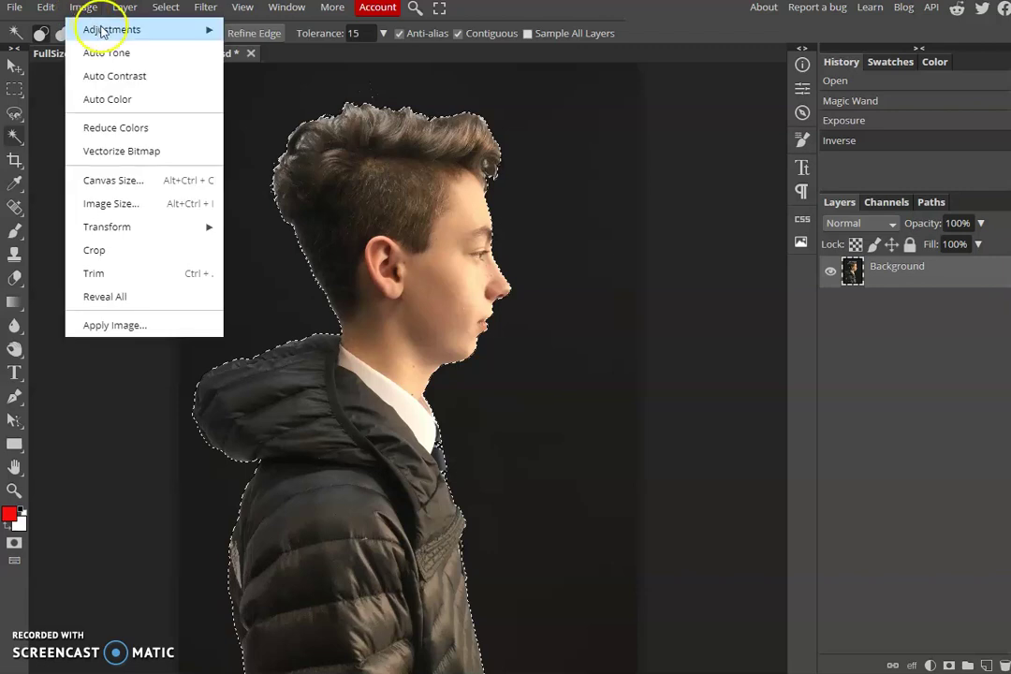
pyautogui.moveTo(101, 29)
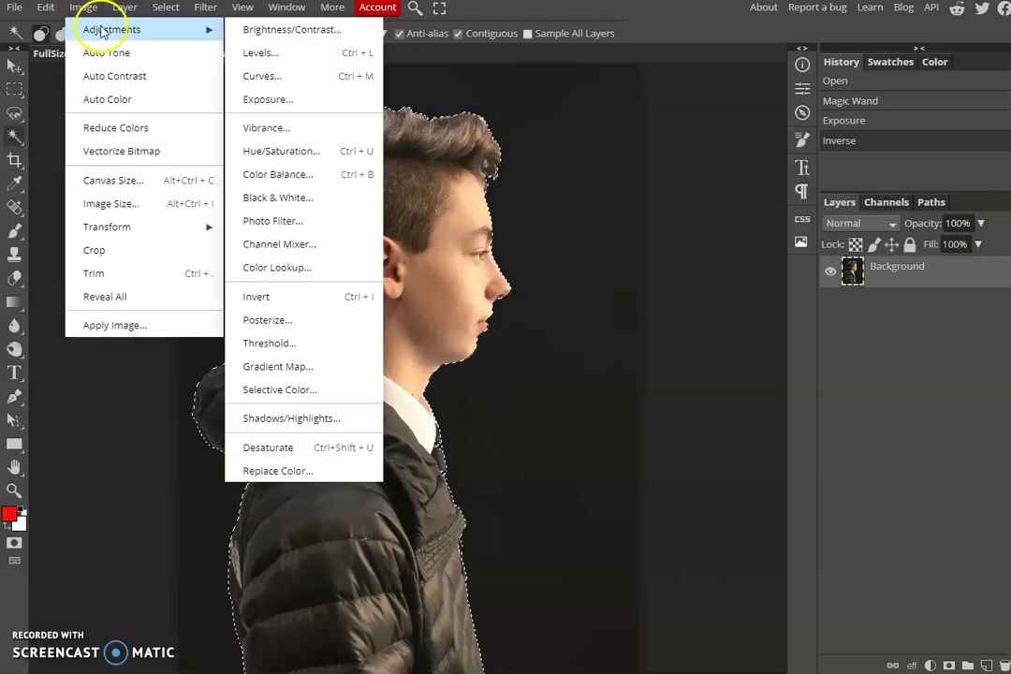
pyautogui.click(303, 197)
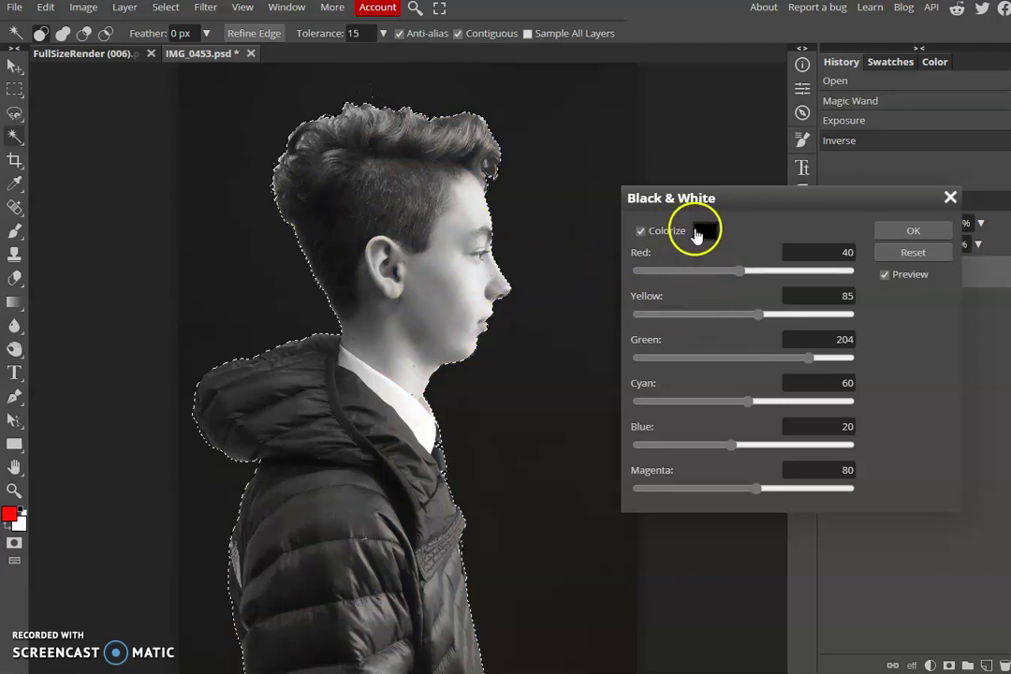
pyautogui.click(704, 234)
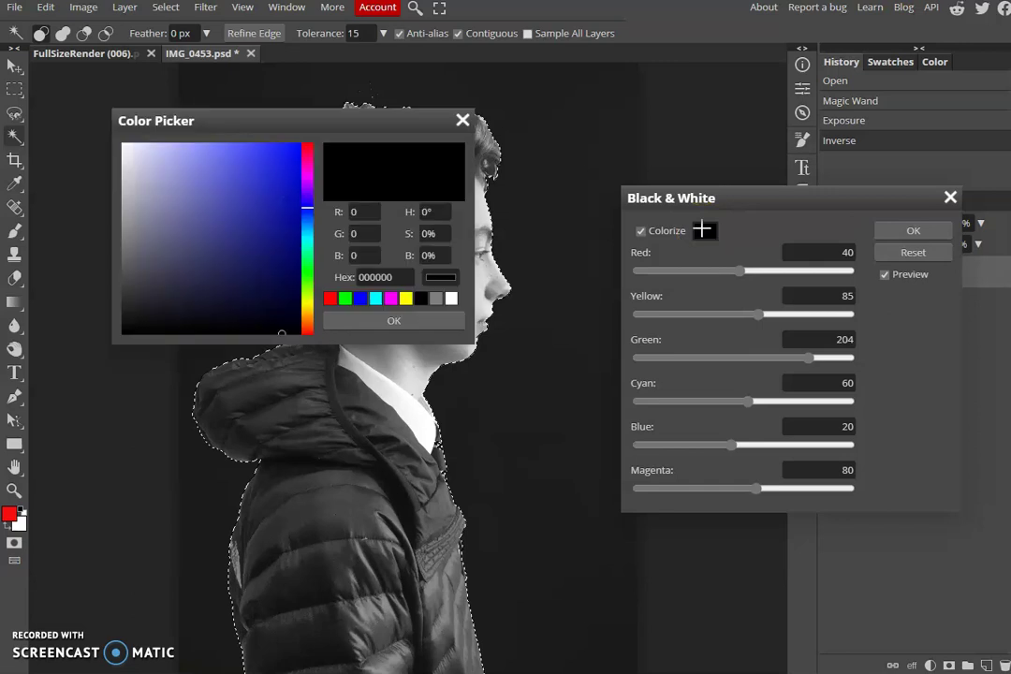
pyautogui.click(282, 179)
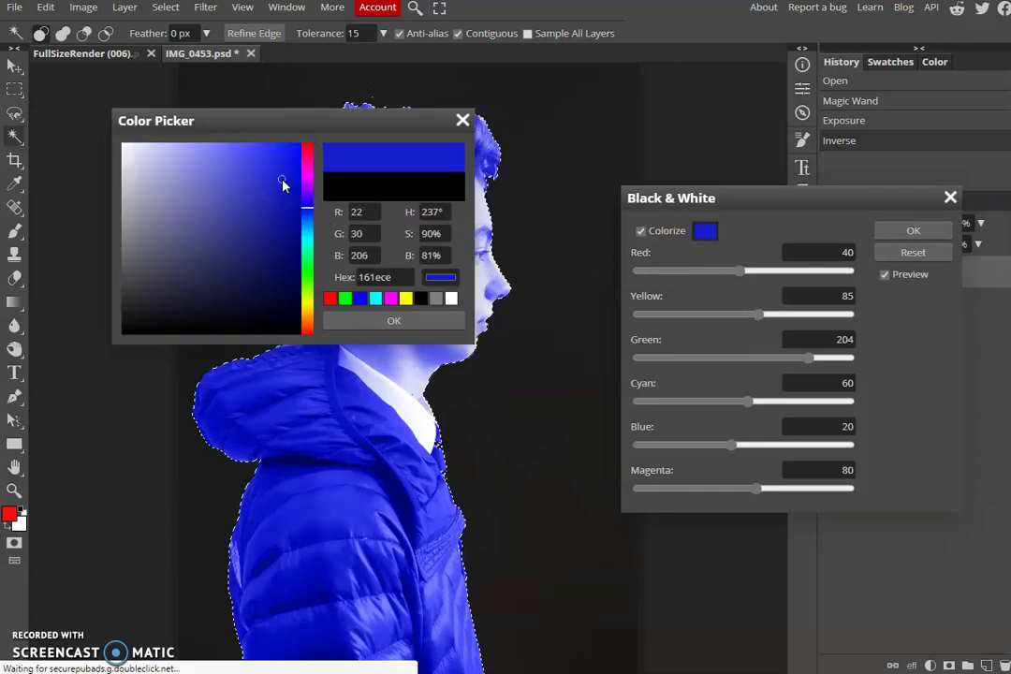
pyautogui.moveTo(349, 113); pyautogui.dragTo(708, 363)
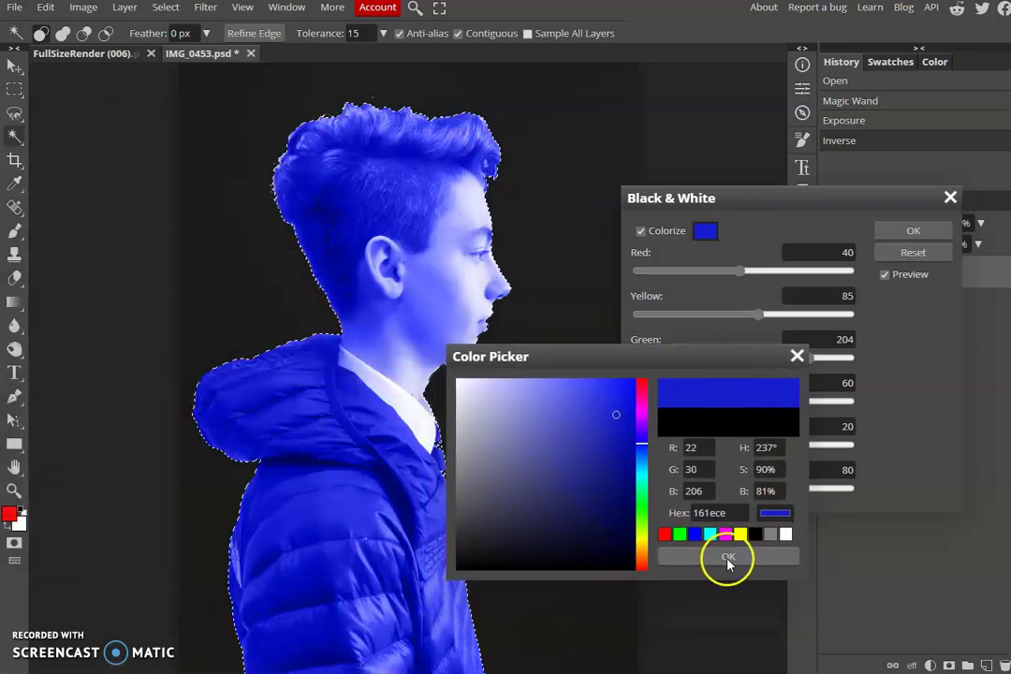
pyautogui.click(727, 561)
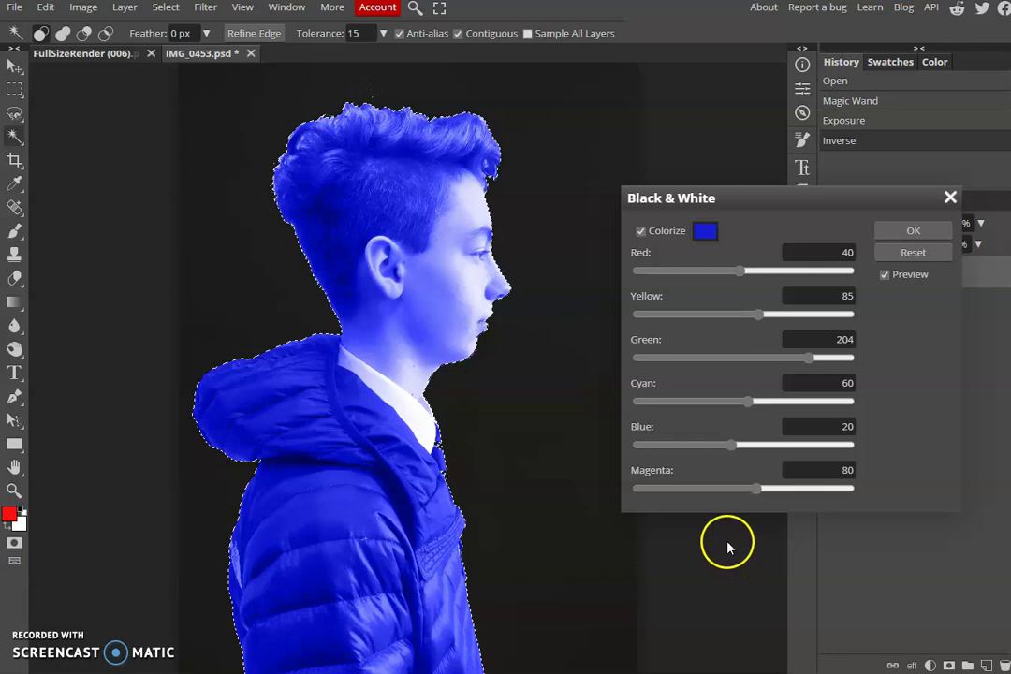
pyautogui.click(902, 233)
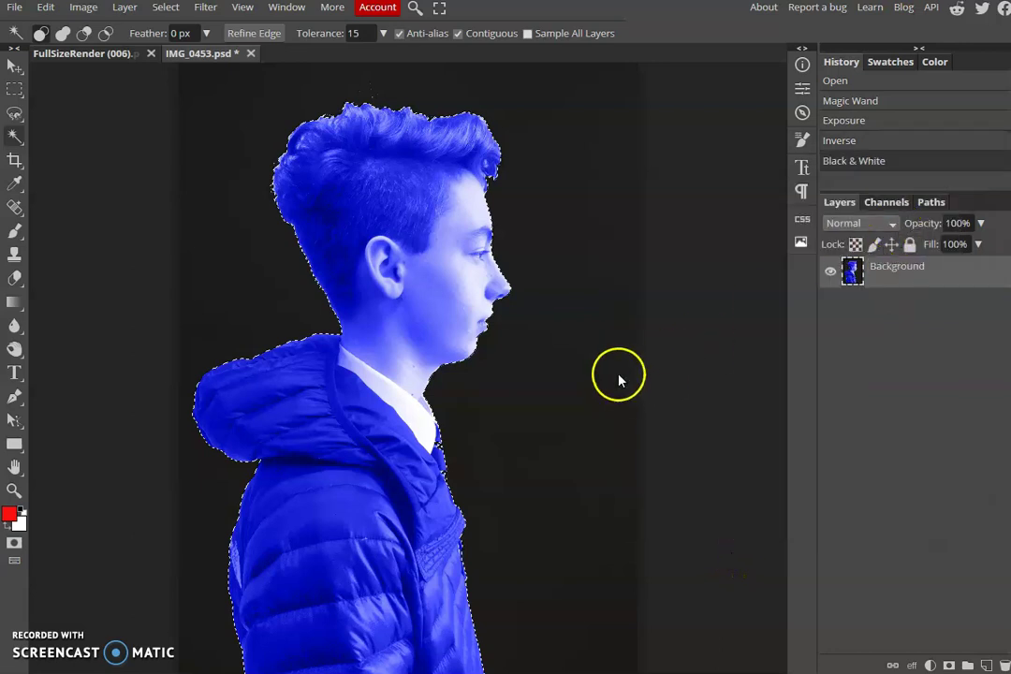
# On the glasses portrait, invert the selection onto the man
pyautogui.click(106, 58)
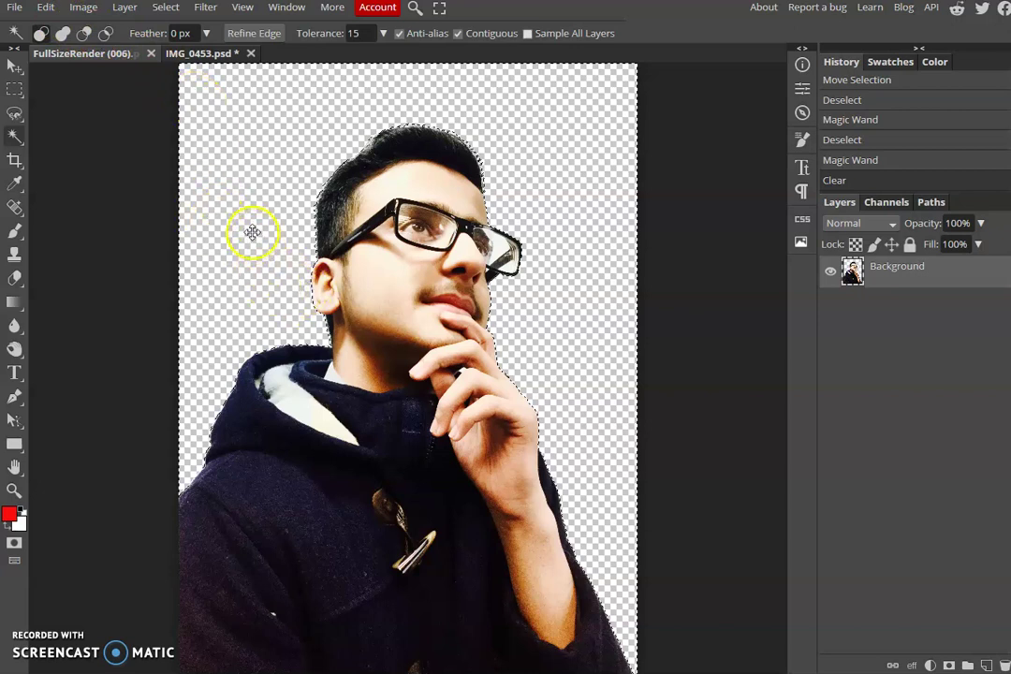
pyautogui.click(163, 8)
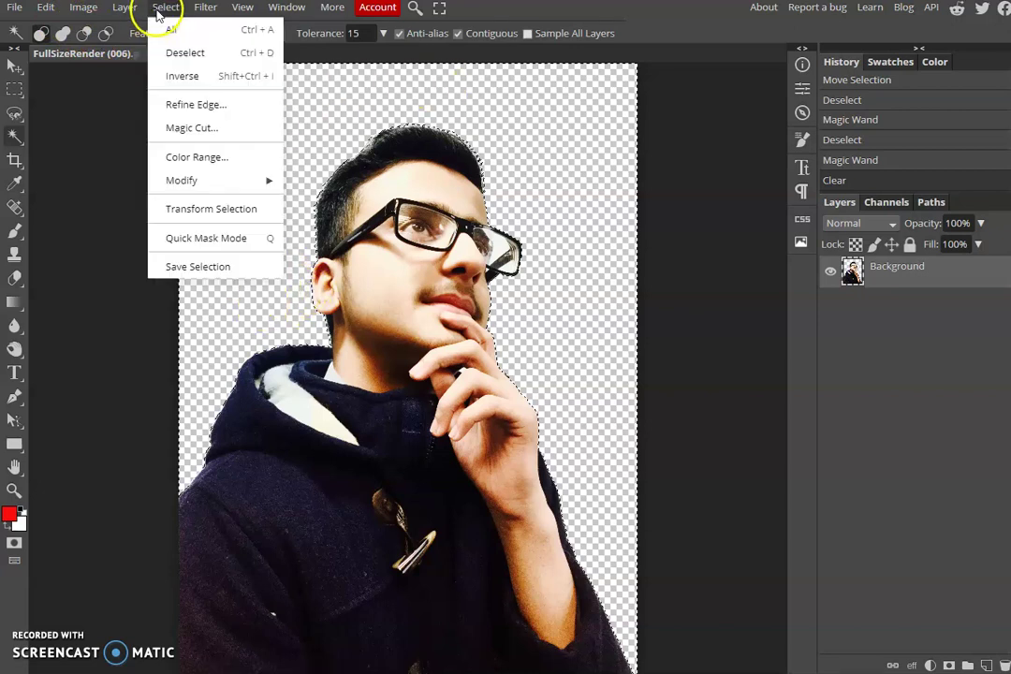
pyautogui.click(188, 76)
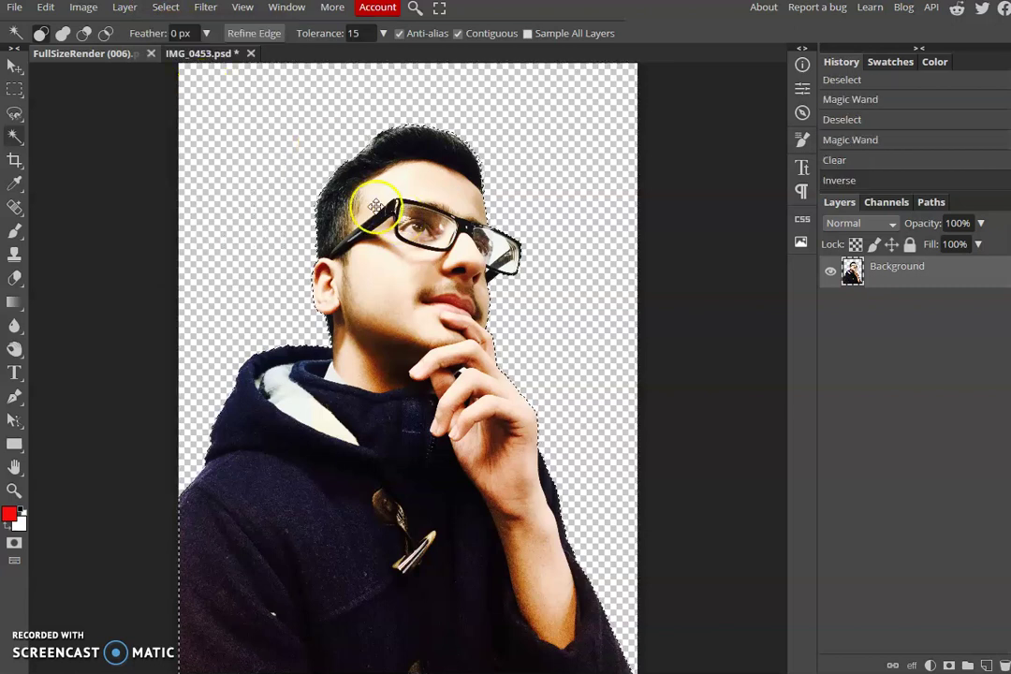
# Apply a Black & White adjustment colorized with red e62741 to the man
pyautogui.click(84, 9)
pyautogui.moveTo(103, 35)
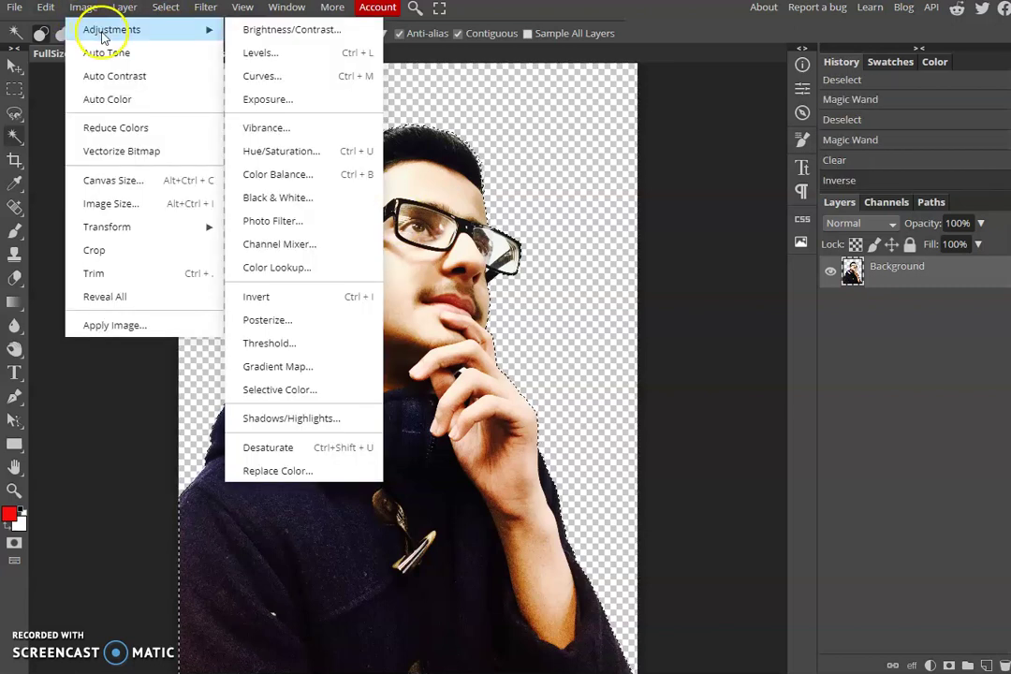
pyautogui.click(277, 198)
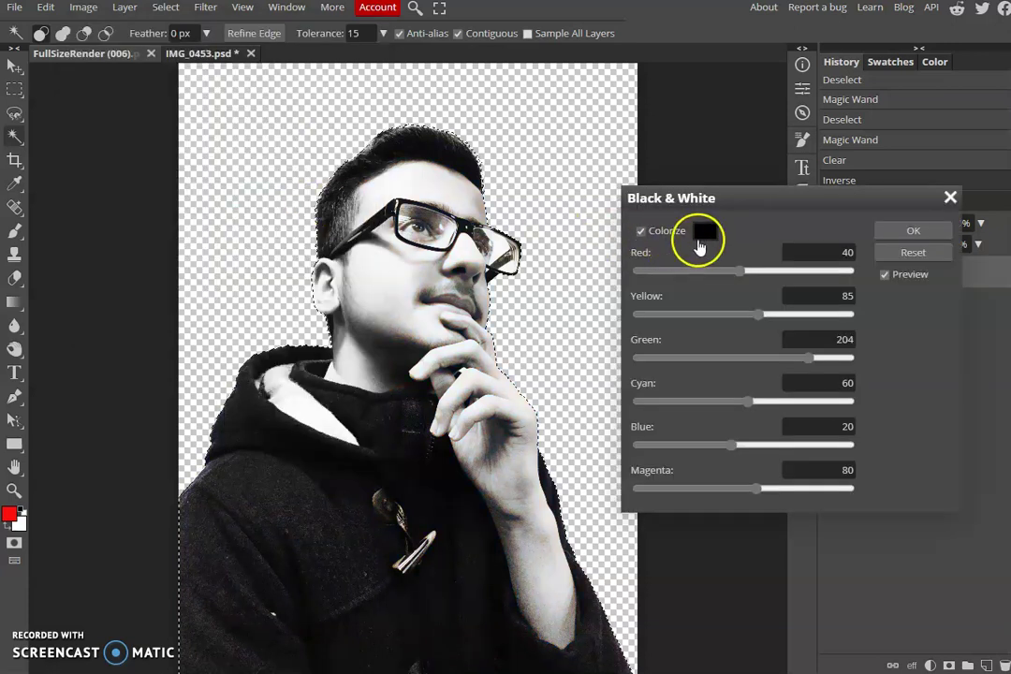
pyautogui.click(708, 232)
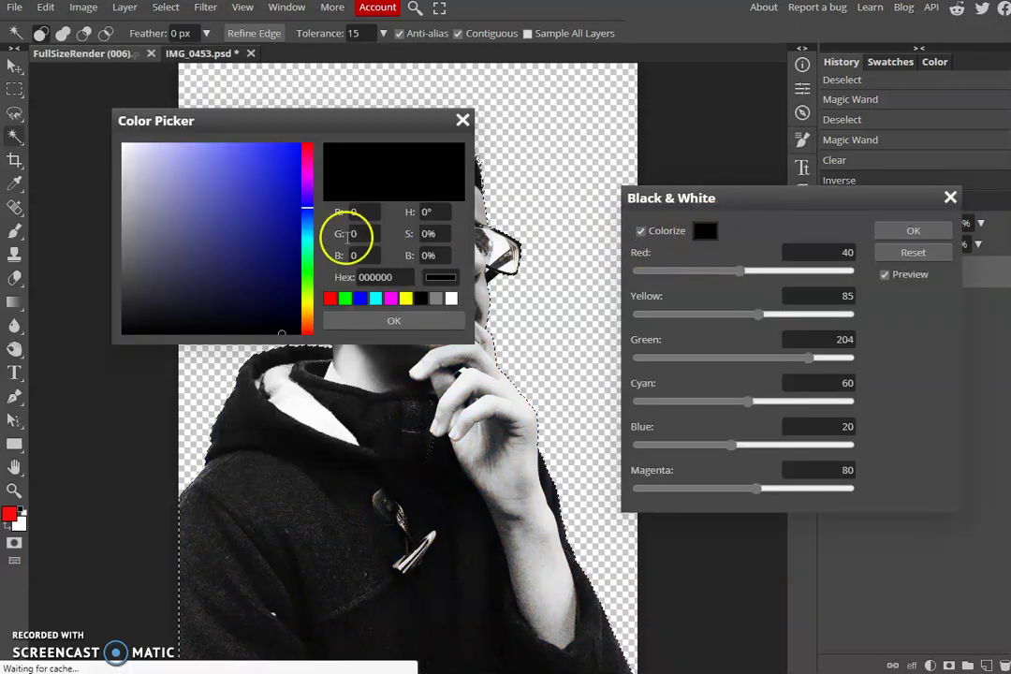
pyautogui.click(310, 151)
pyautogui.click(270, 162)
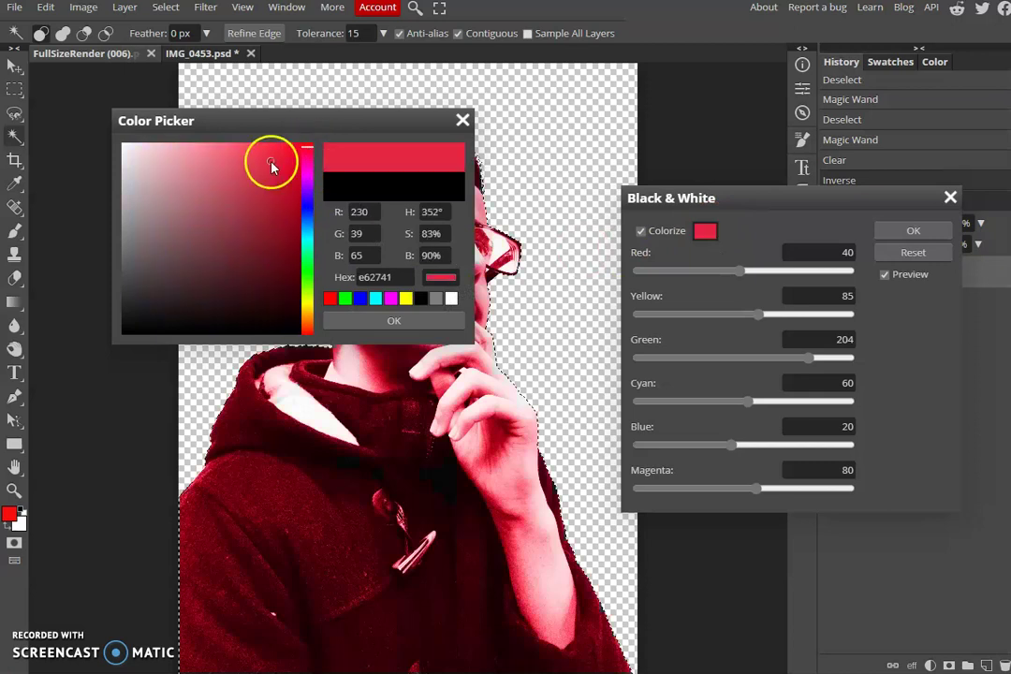
pyautogui.click(408, 327)
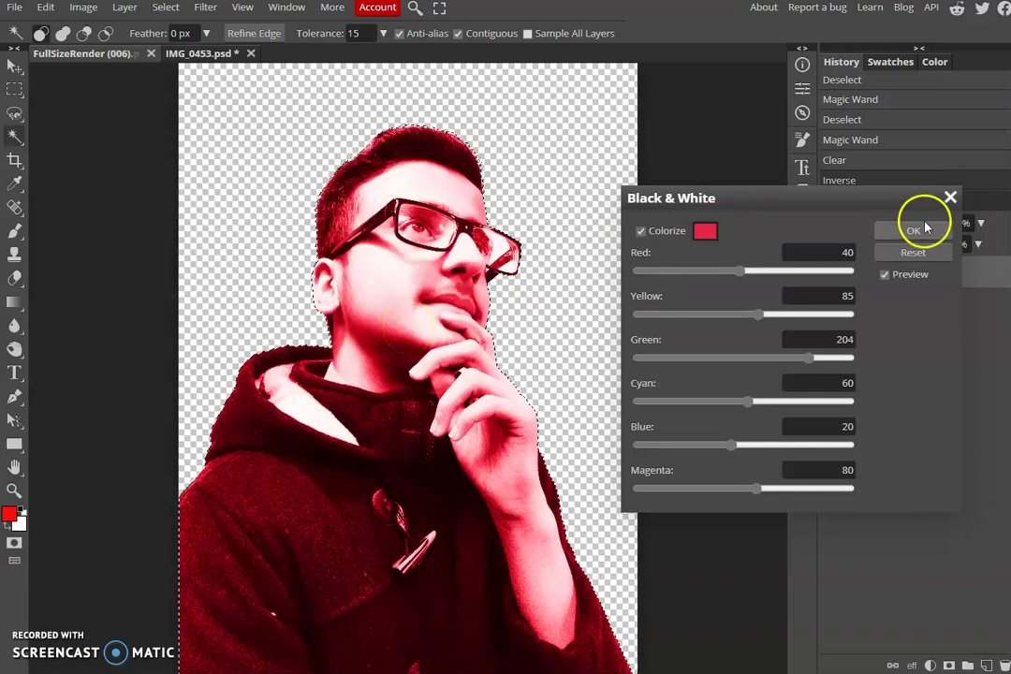
pyautogui.click(913, 230)
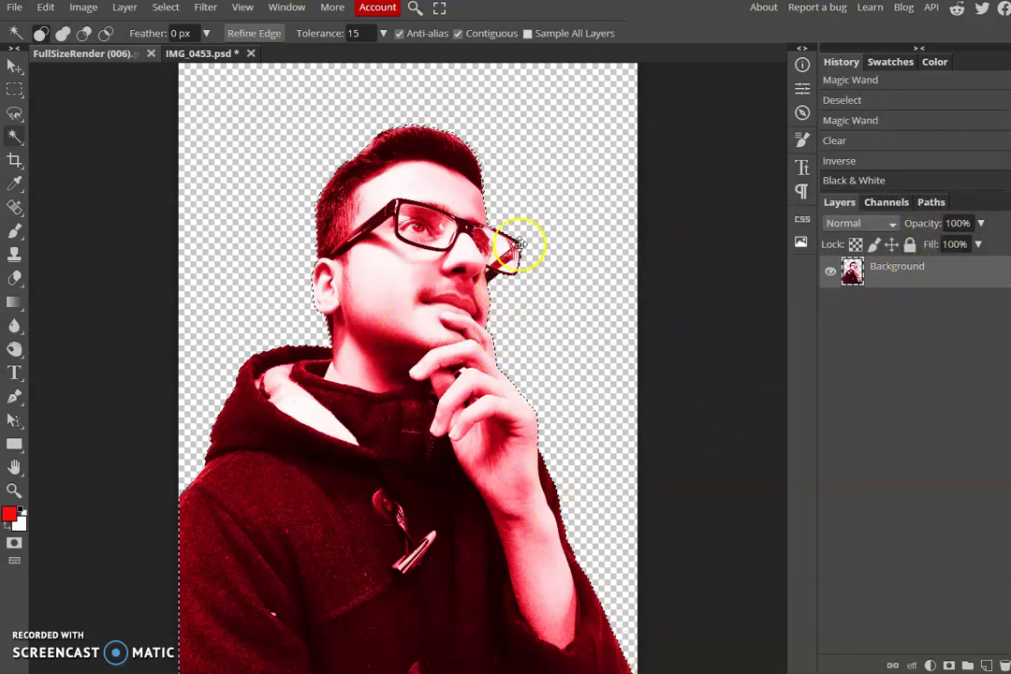
# Copy the red-tinted man and paste him into IMG_0453.psd as Layer 1
pyautogui.click(44, 8)
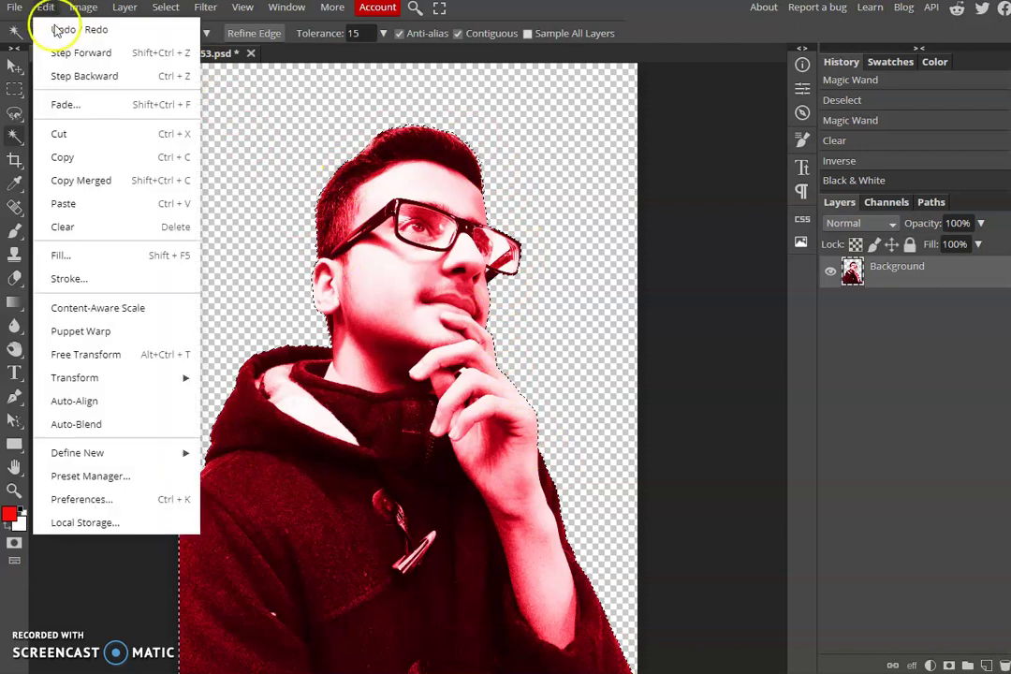
pyautogui.hotkey('ctrl', 'c')
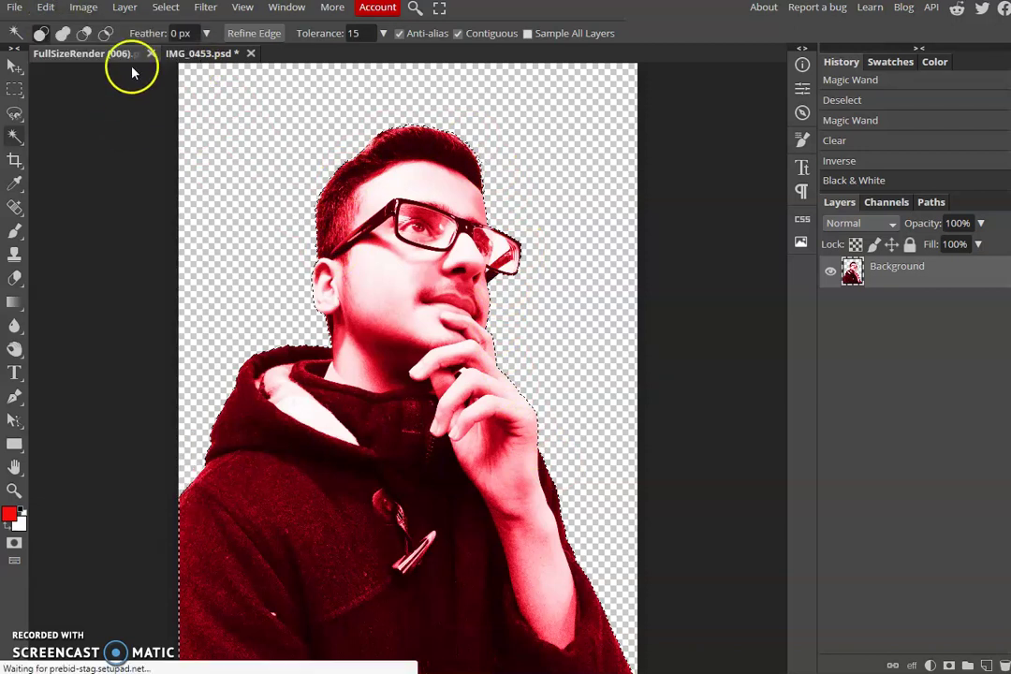
pyautogui.click(205, 54)
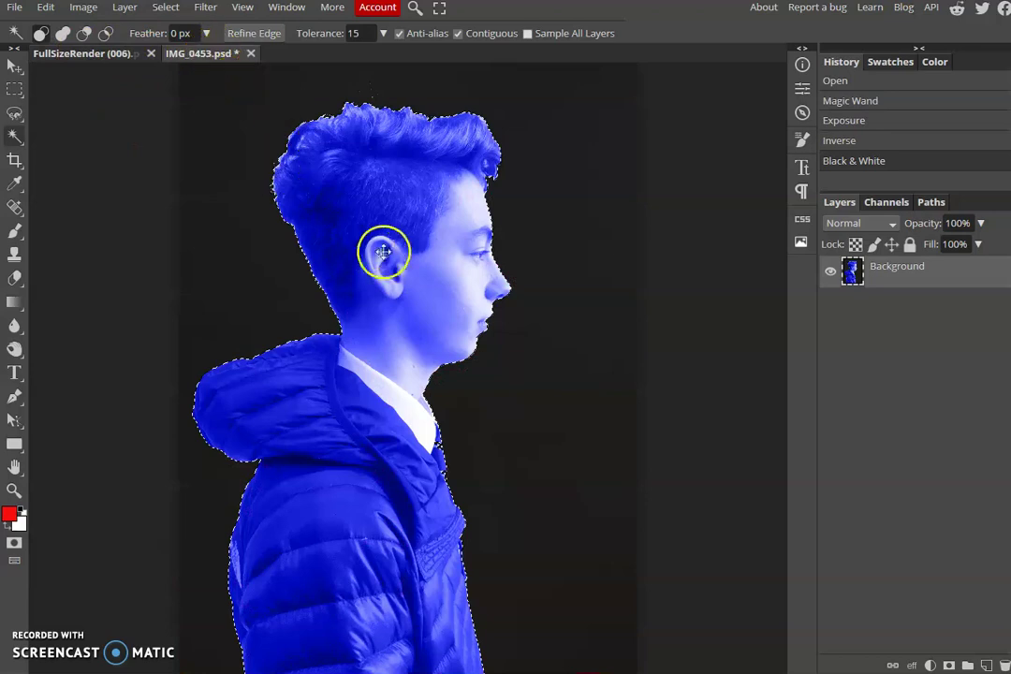
pyautogui.click(45, 9)
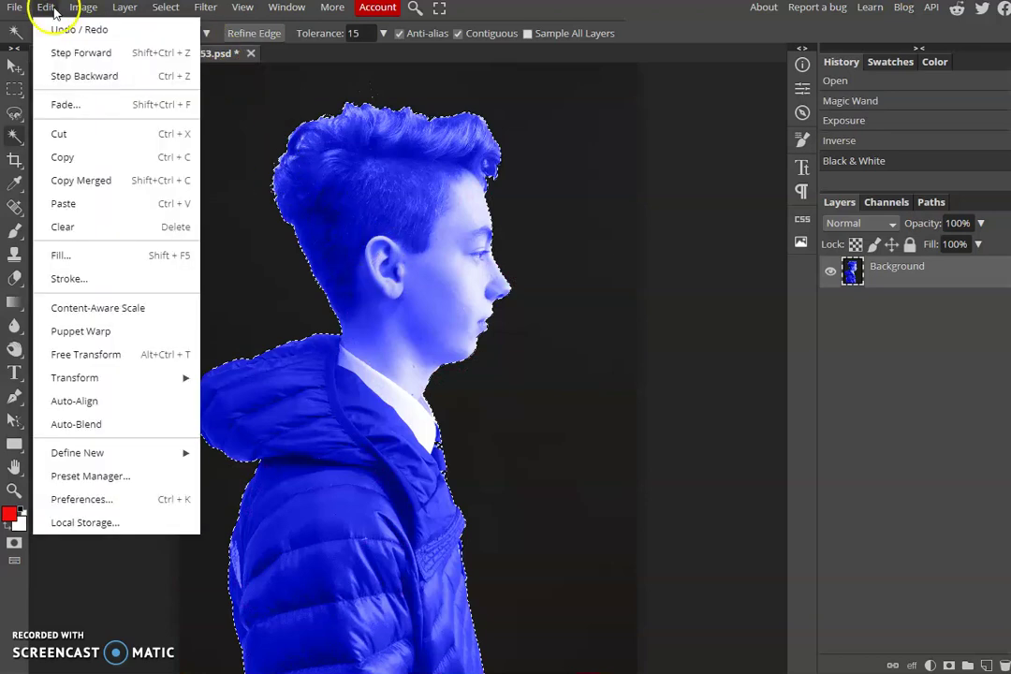
pyautogui.click(91, 204)
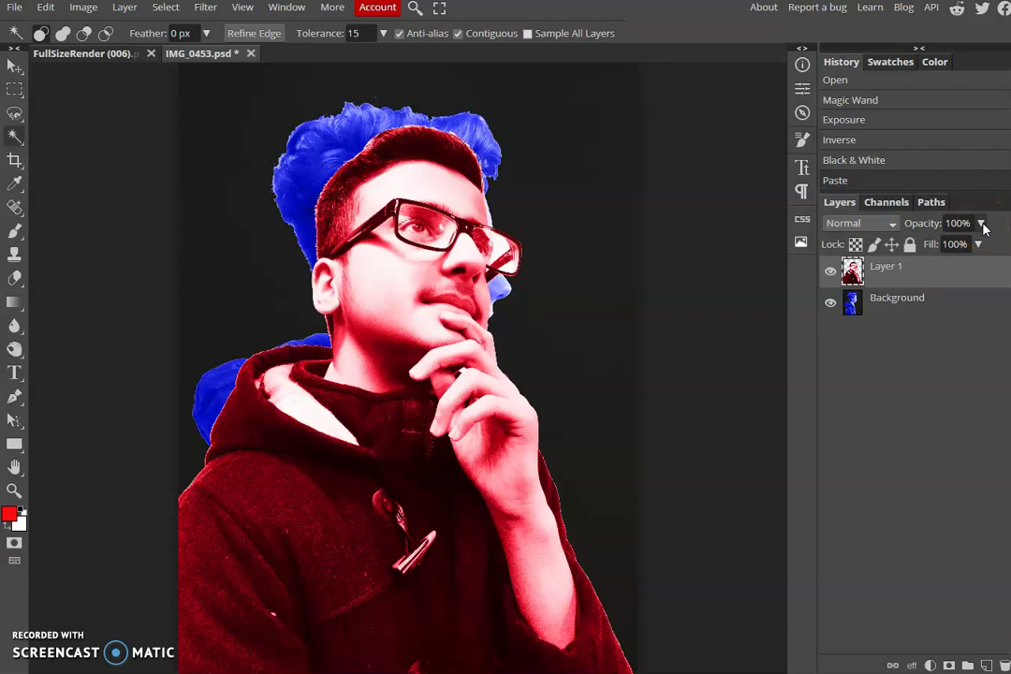
# Lower Layer 1's opacity to 46% so the blue boy shows through
pyautogui.click(982, 223)
pyautogui.moveTo(985, 242); pyautogui.dragTo(946, 251)
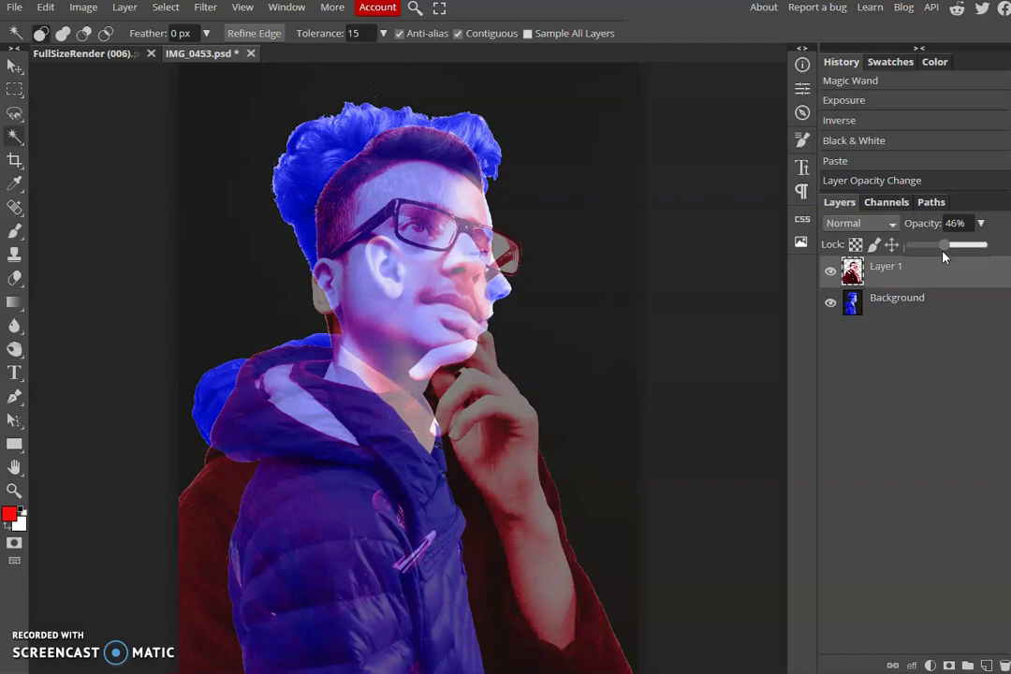
# Merge the red layer down into the blue background layer
pyautogui.click(83, 8)
pyautogui.click(122, 7)
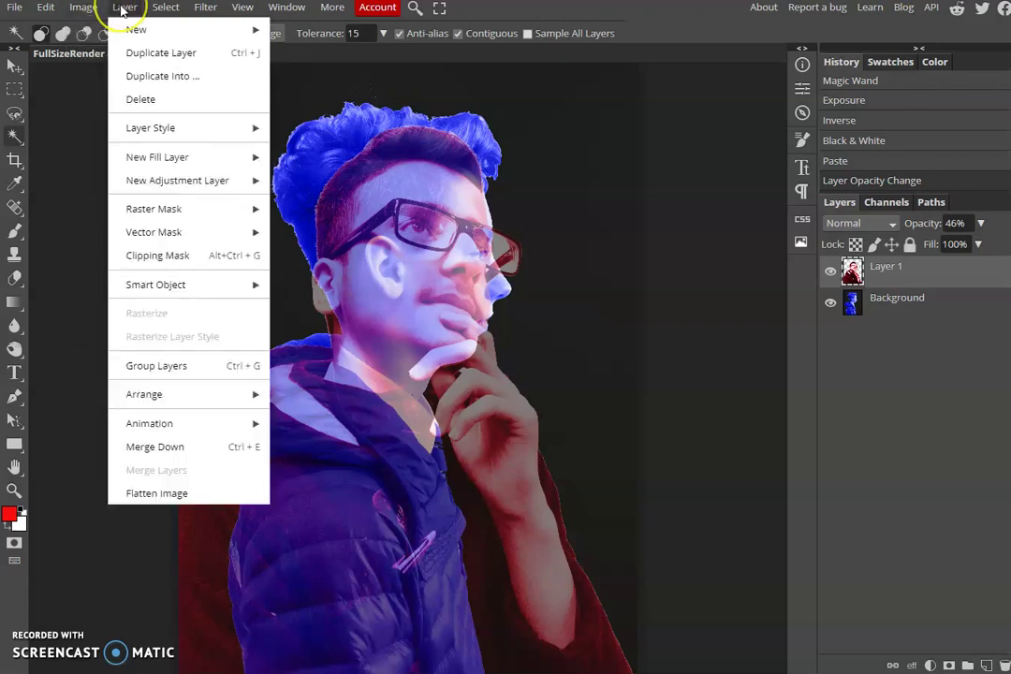
pyautogui.click(159, 446)
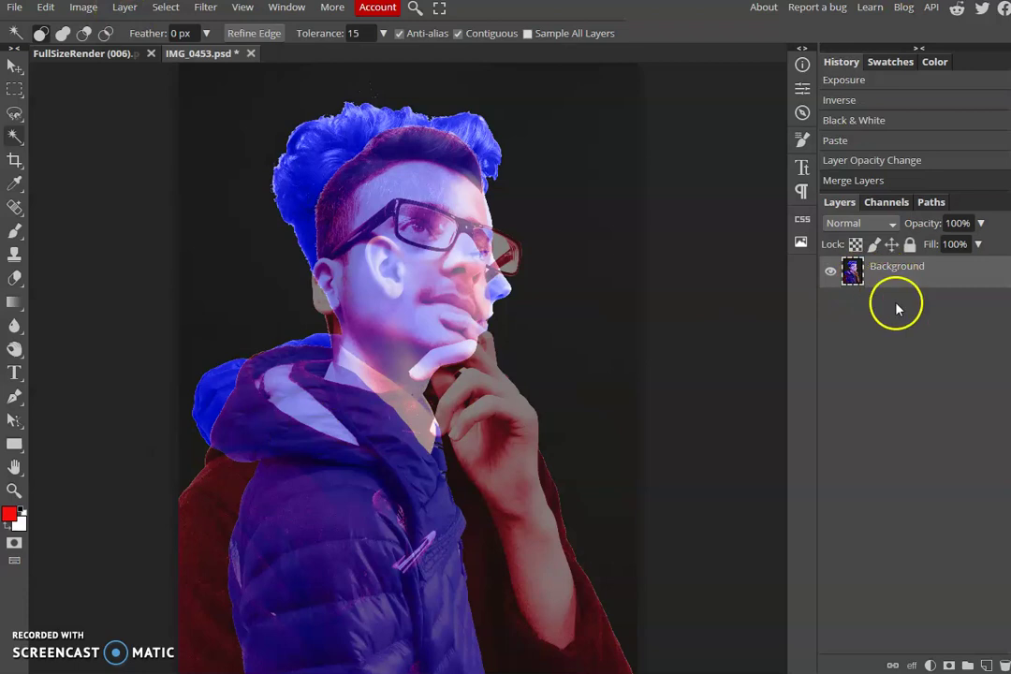
# Apply a Vibrance adjustment with Vibrance 42 and Saturation 34
pyautogui.click(81, 11)
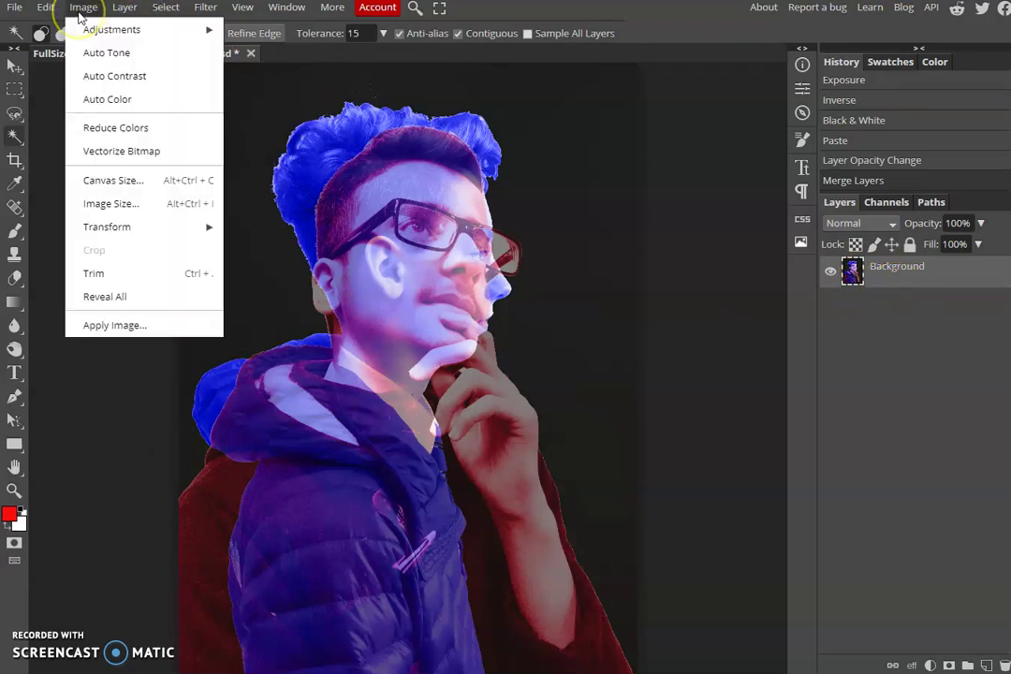
pyautogui.moveTo(91, 27)
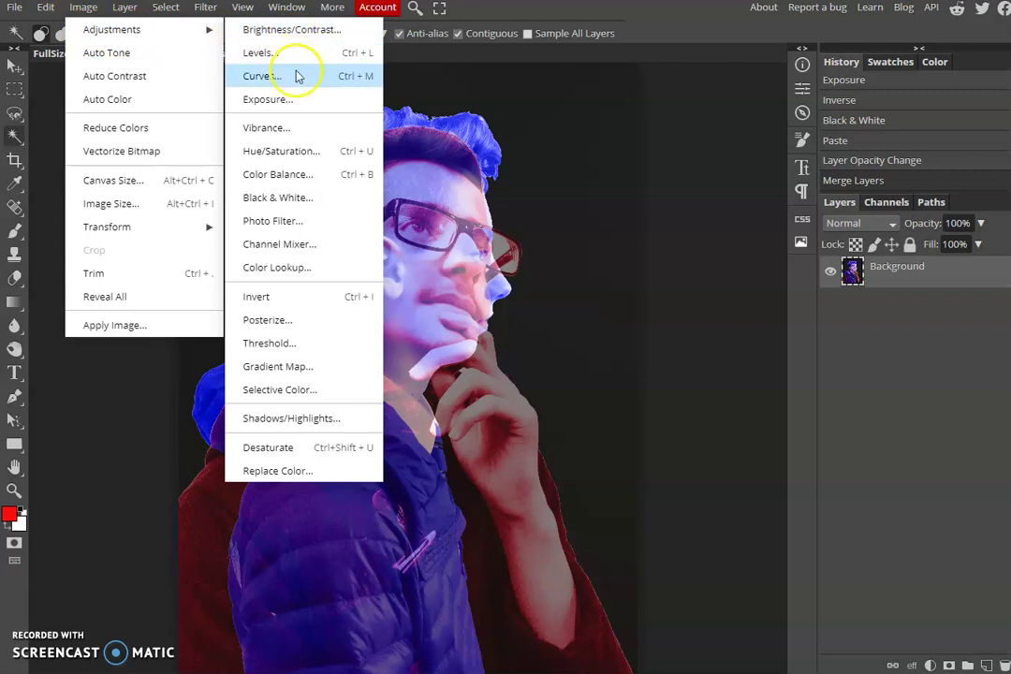
pyautogui.click(298, 132)
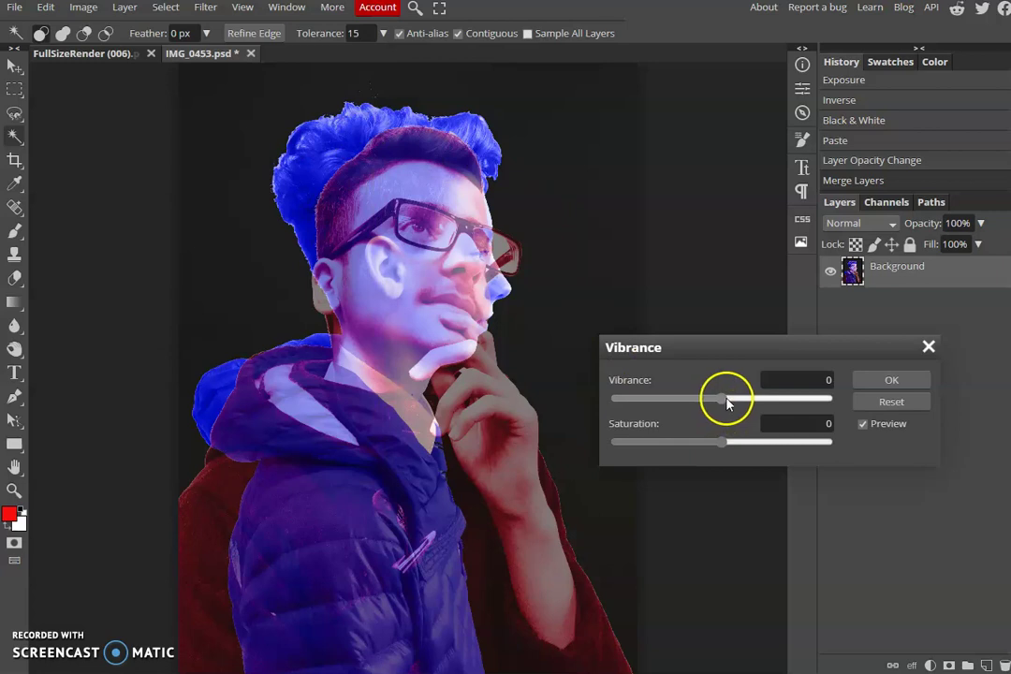
pyautogui.moveTo(725, 402); pyautogui.dragTo(767, 403)
pyautogui.moveTo(727, 446); pyautogui.dragTo(759, 449)
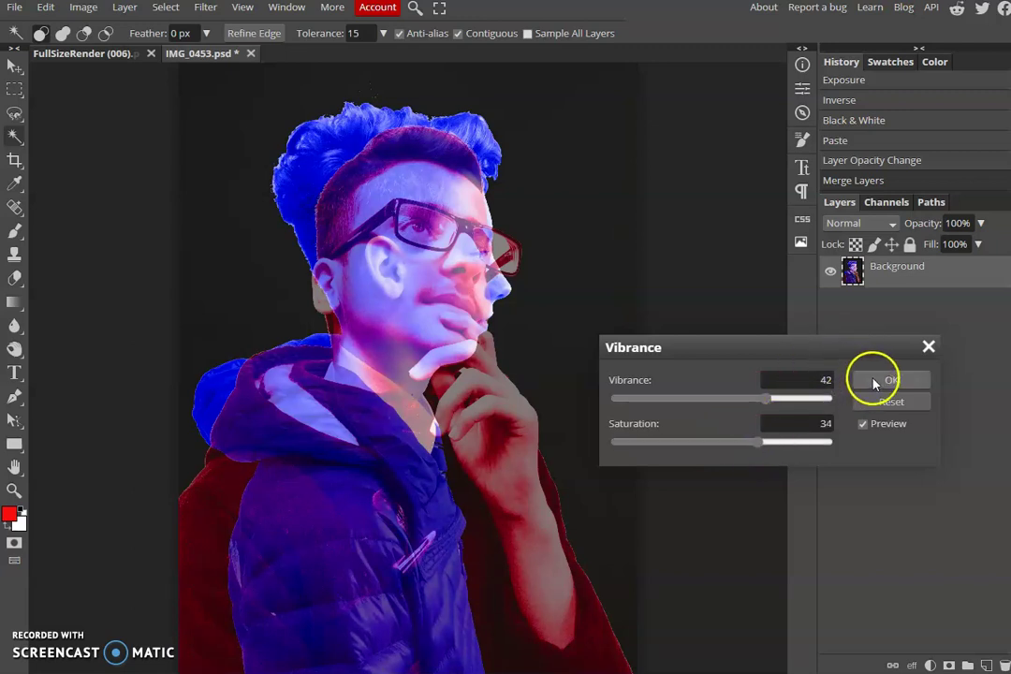
pyautogui.click(873, 382)
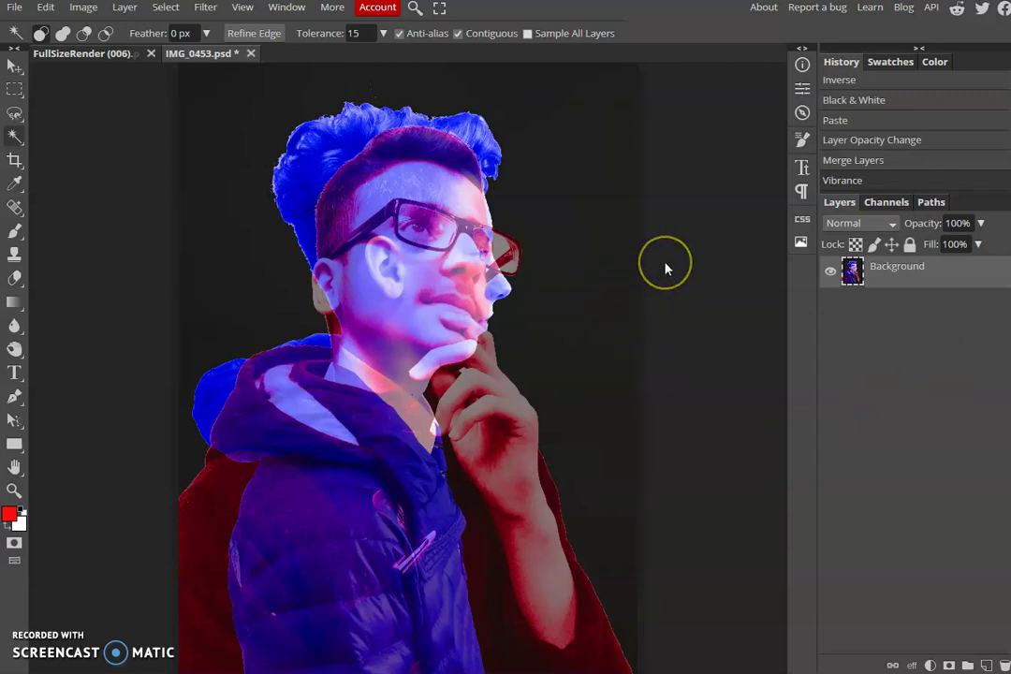